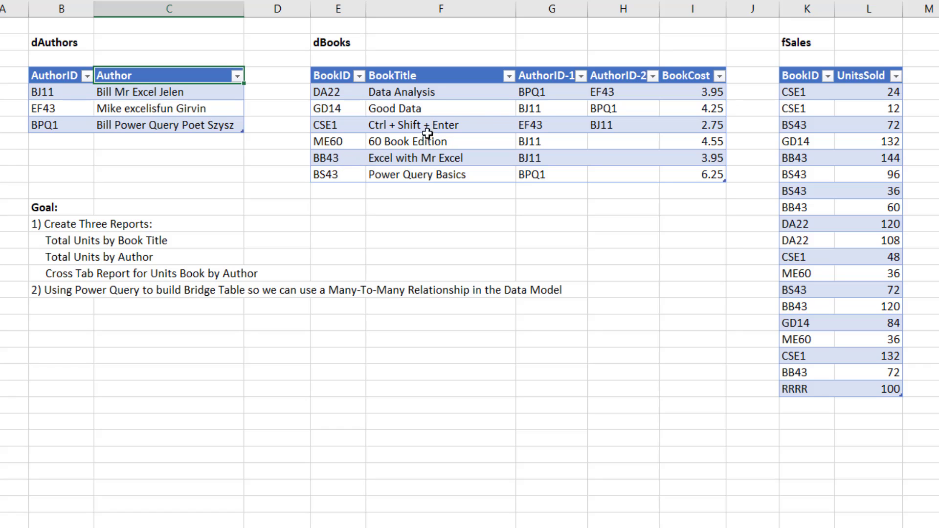
Check DA22's two author IDs, BPQ1 and EF43, in the dBooks table
click(542, 96)
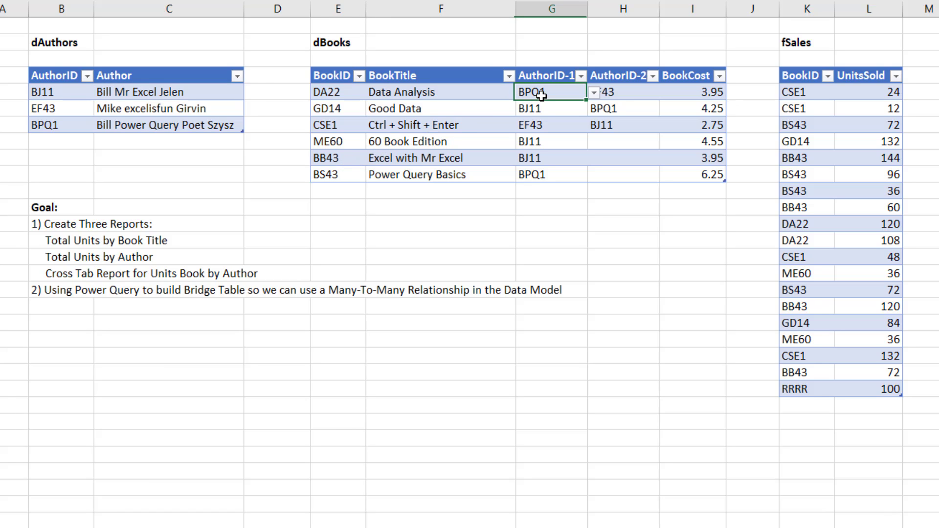
click(620, 93)
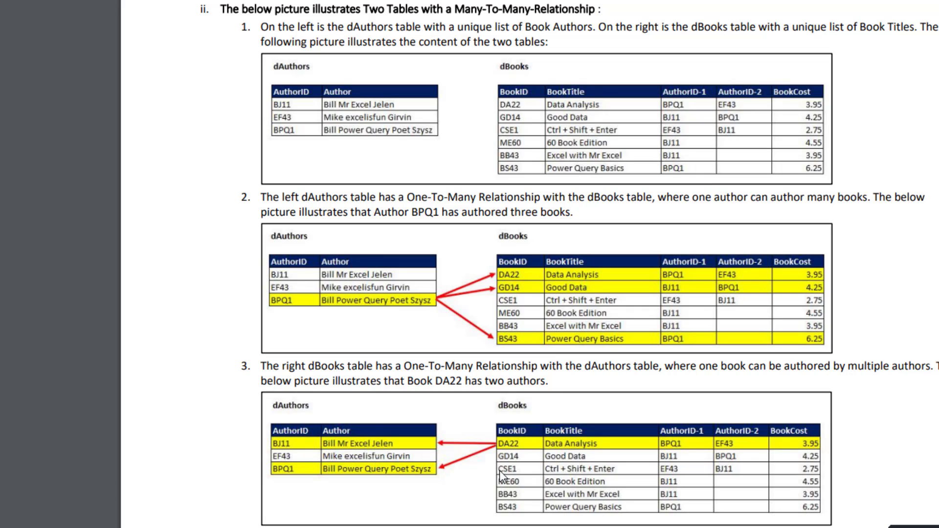
Scroll through the PDF pages explaining the many-to-many relationship diagrams
scroll(379, 456, down, 2)
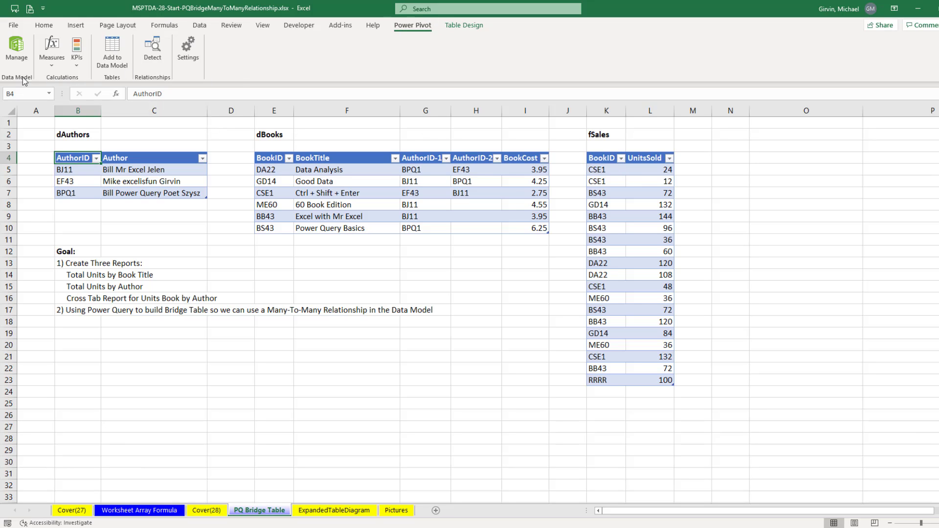
Review the Power Pivot diagram view and start a data-model PivotTable on a new worksheet
click(21, 55)
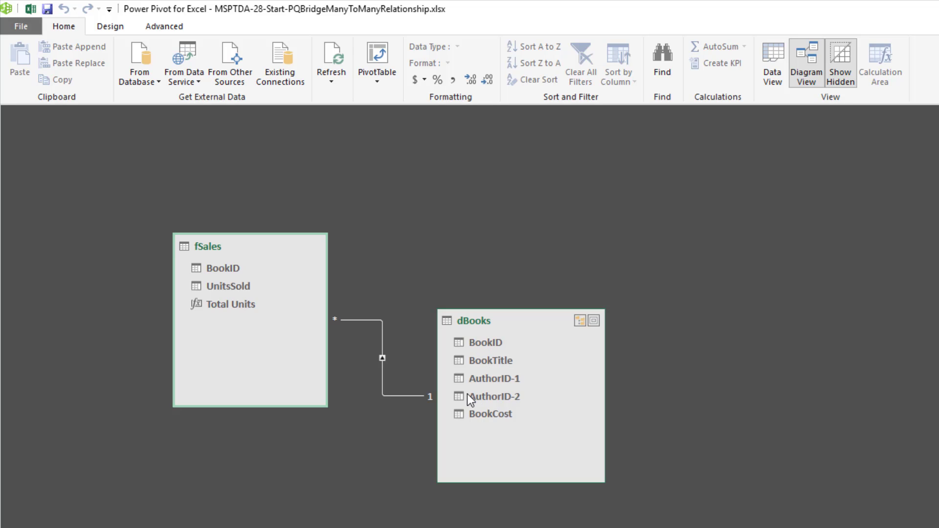
mouse_move(383, 384)
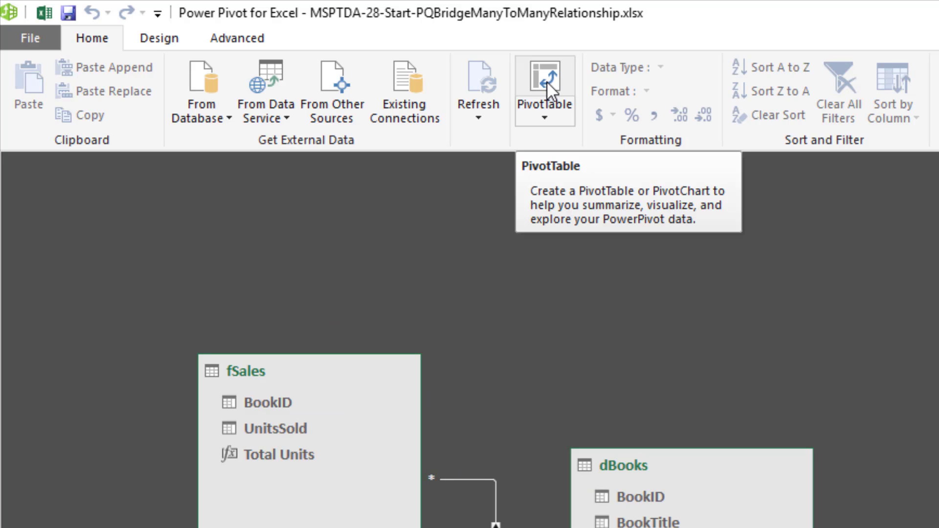
click(547, 78)
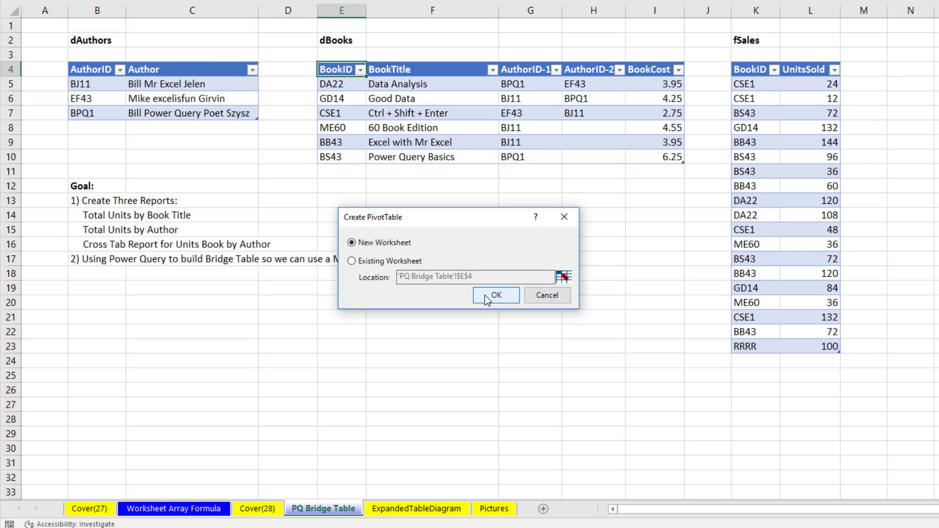
Create the pivot with dBooks BookTitle in Rows and fSales Total Units in Values
click(496, 294)
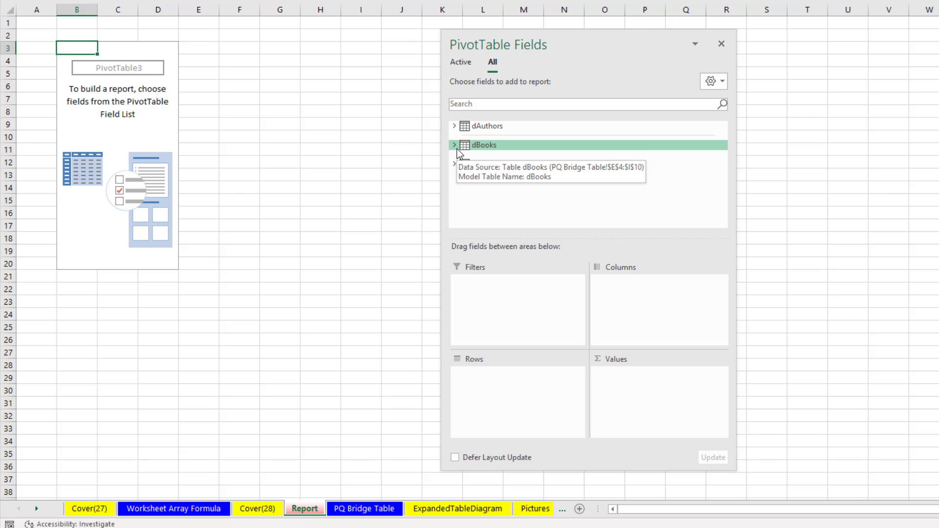
click(455, 144)
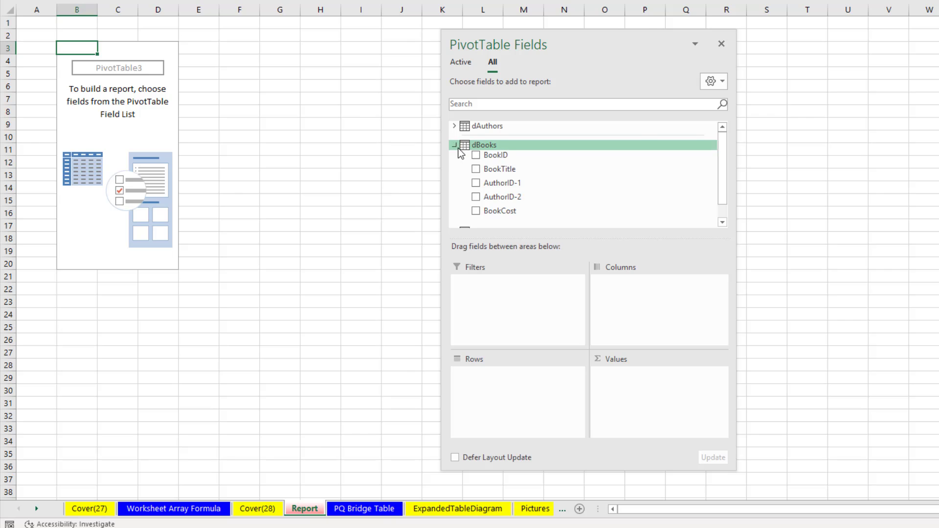
drag(497, 167, 511, 384)
click(455, 222)
drag(508, 212, 653, 386)
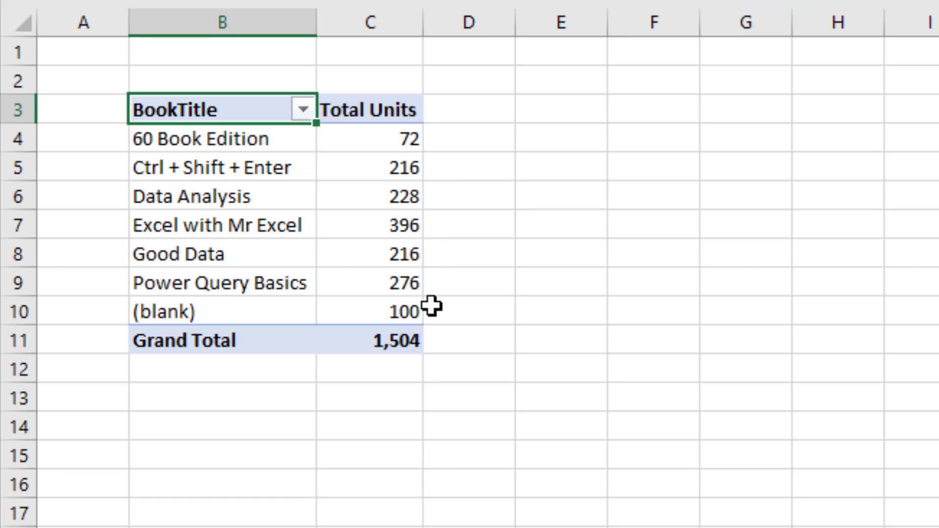
Check the title totals, e.g. Data Analysis 228 and Excel with Mr Excel 396
click(266, 166)
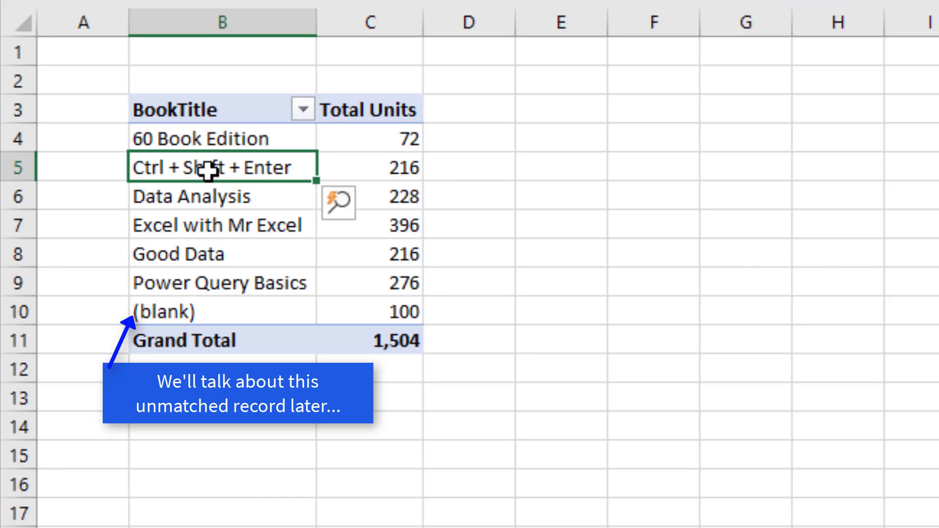
click(209, 203)
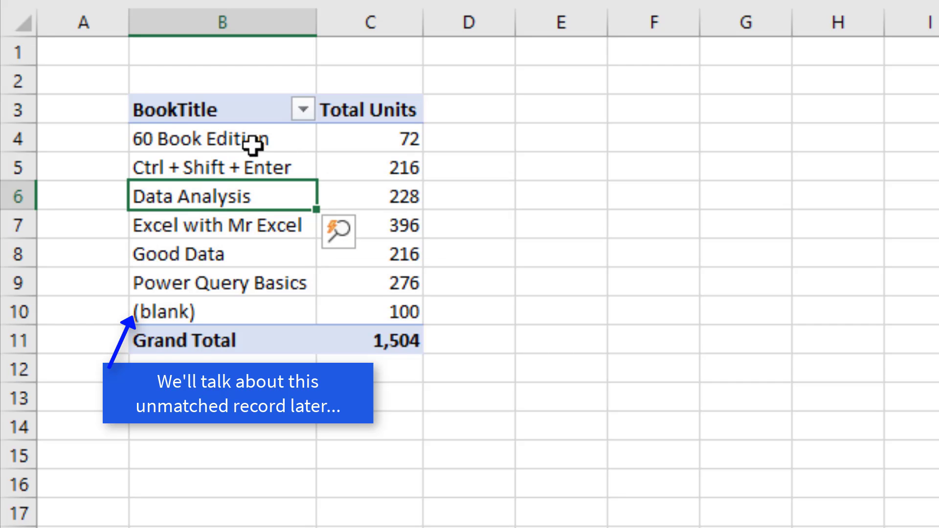
click(381, 196)
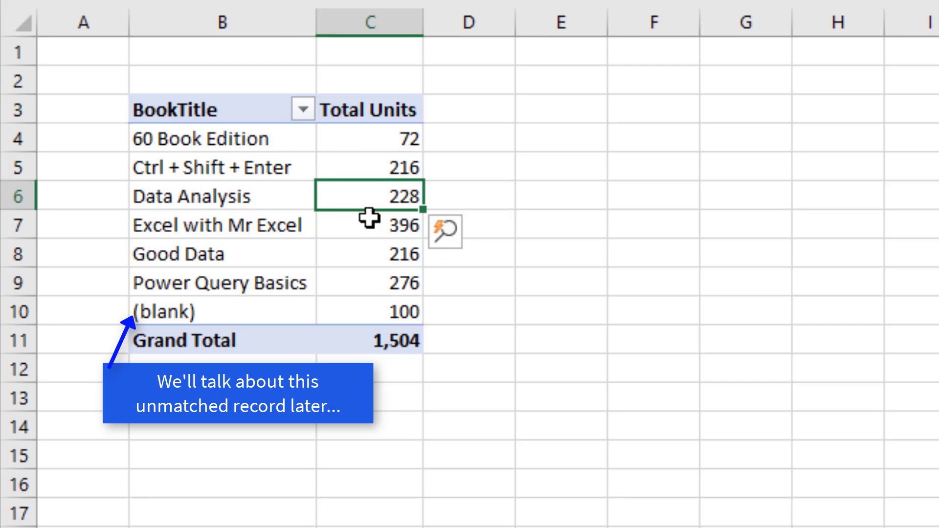
click(362, 223)
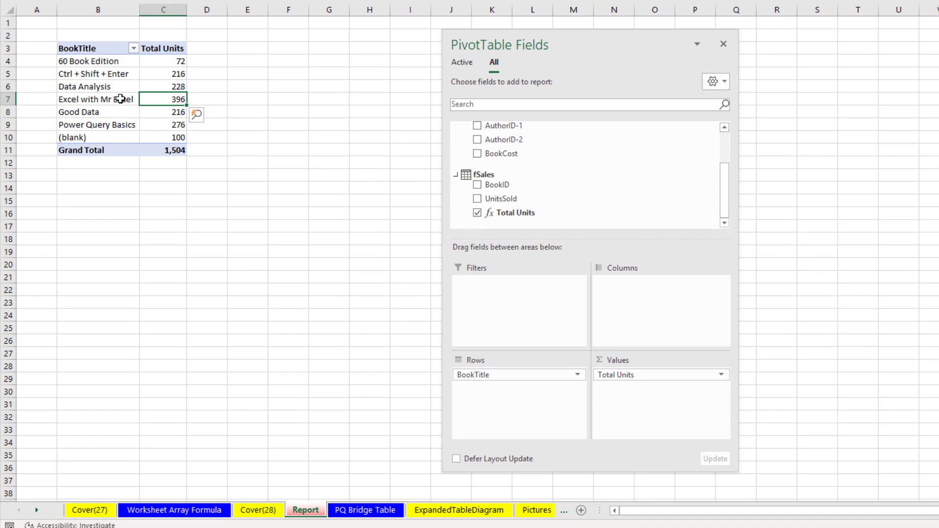
Add the dAuthors table from the PQ Bridge Table sheet to the data model
click(361, 527)
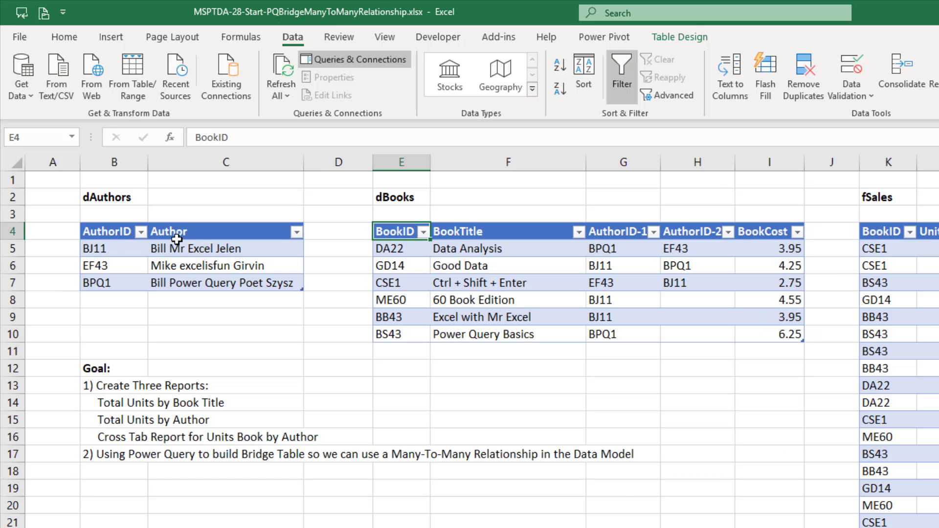
click(149, 84)
click(599, 38)
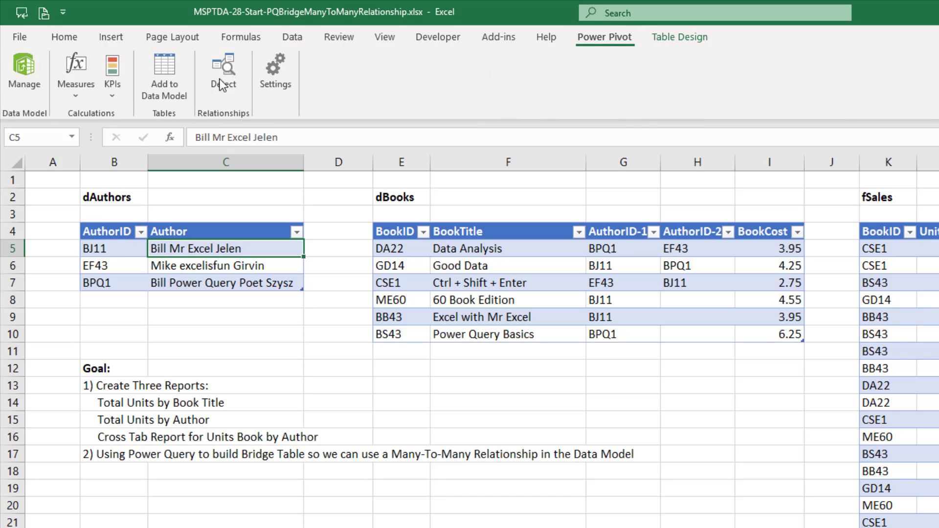
click(165, 81)
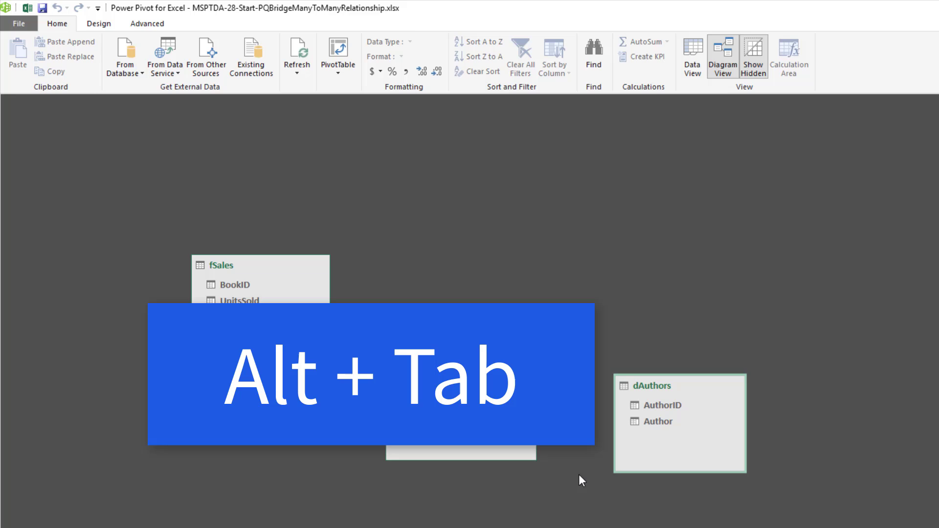
Copy the BookTitle pivot on the Report sheet and paste it at B14
key(alt+Tab)
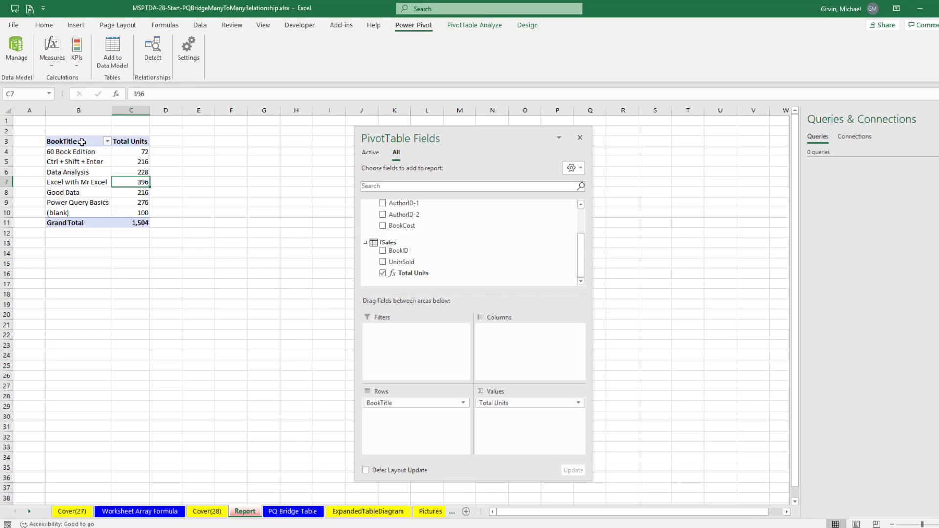
drag(143, 189, 145, 223)
key(ctrl+c)
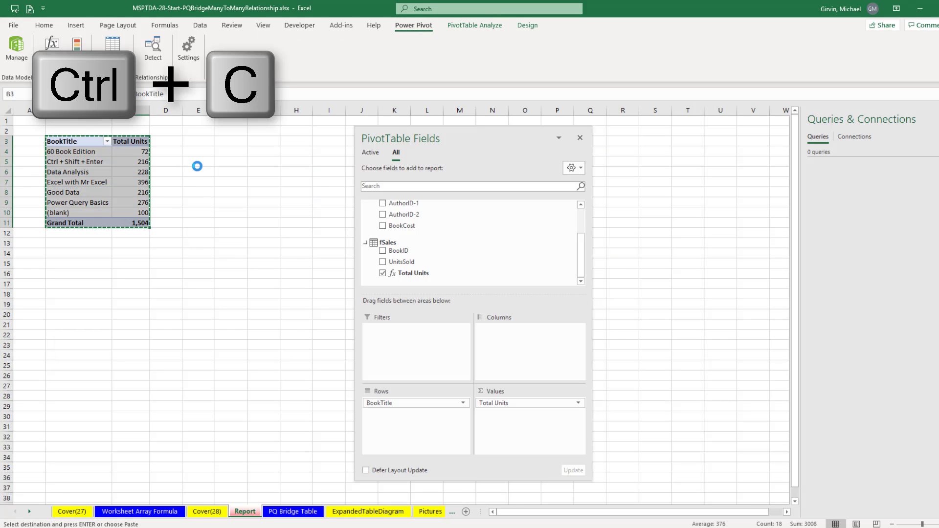
click(65, 253)
key(ctrl+v)
Replace BookTitle with Author in the copied pivot's rows
click(131, 284)
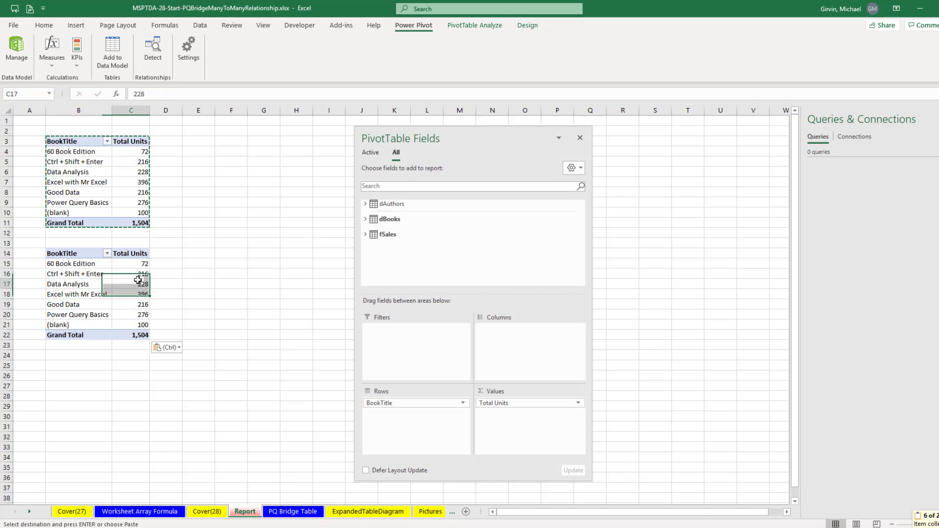
drag(387, 403, 362, 374)
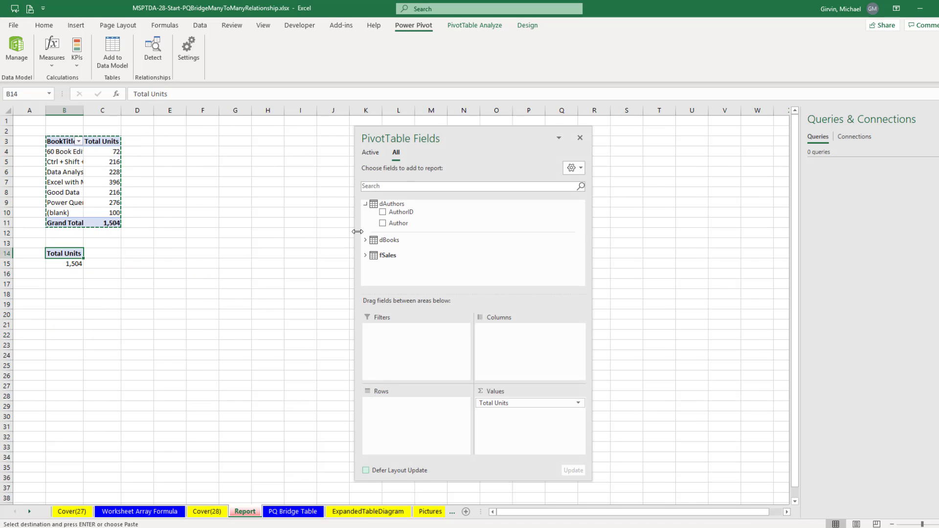
click(395, 225)
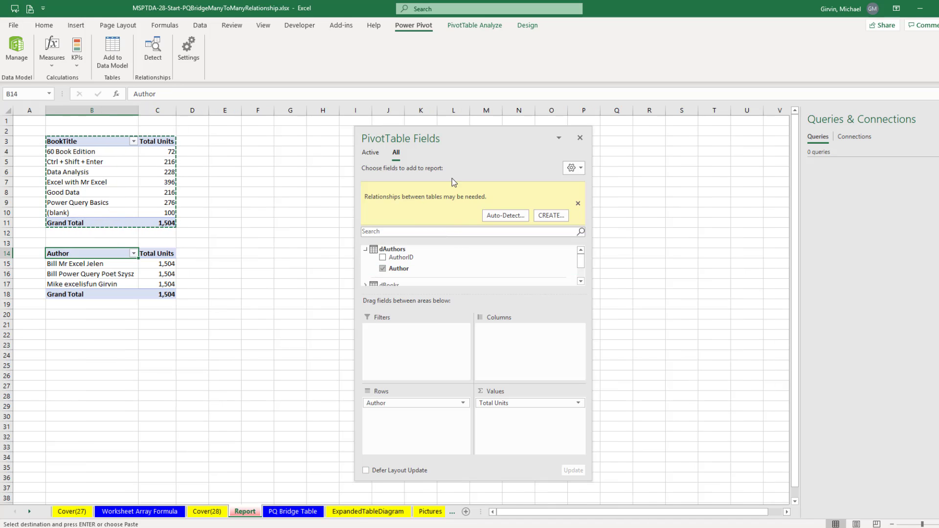
drag(429, 143, 472, 137)
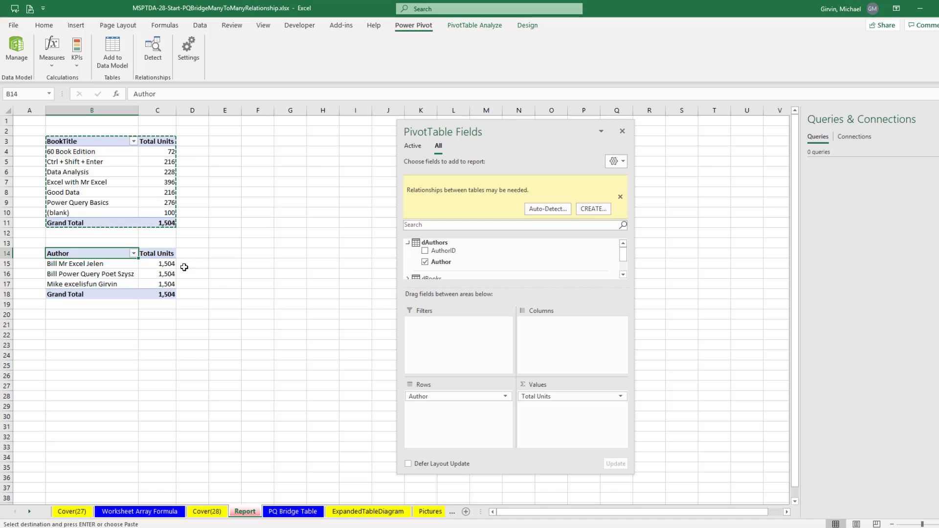
Drag dAuthors further right of dBooks in the diagram, then return to the PQ Bridge Table sheet
key(alt+Tab)
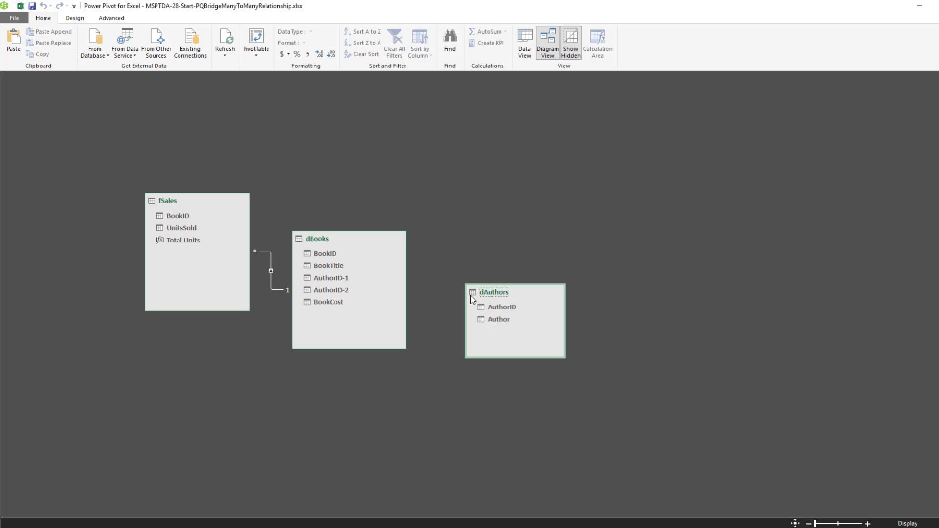
drag(500, 292, 615, 290)
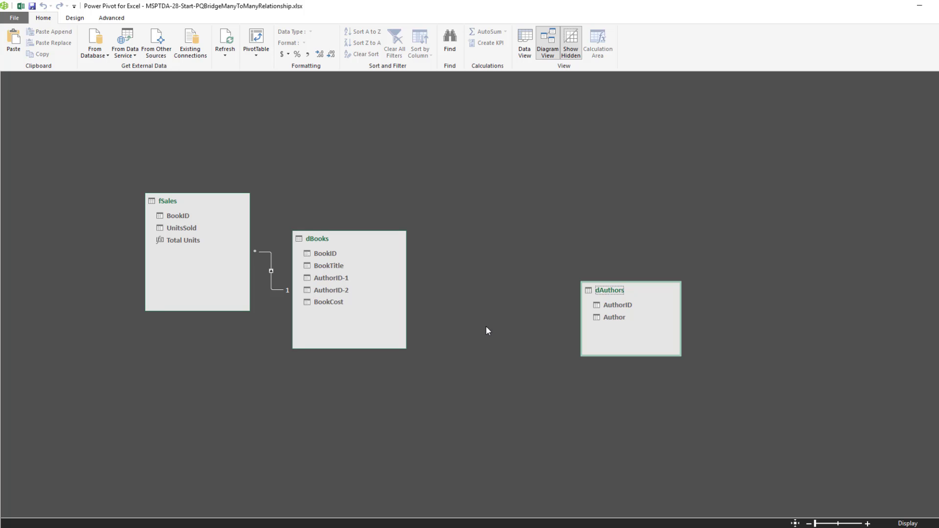
key(alt+Tab)
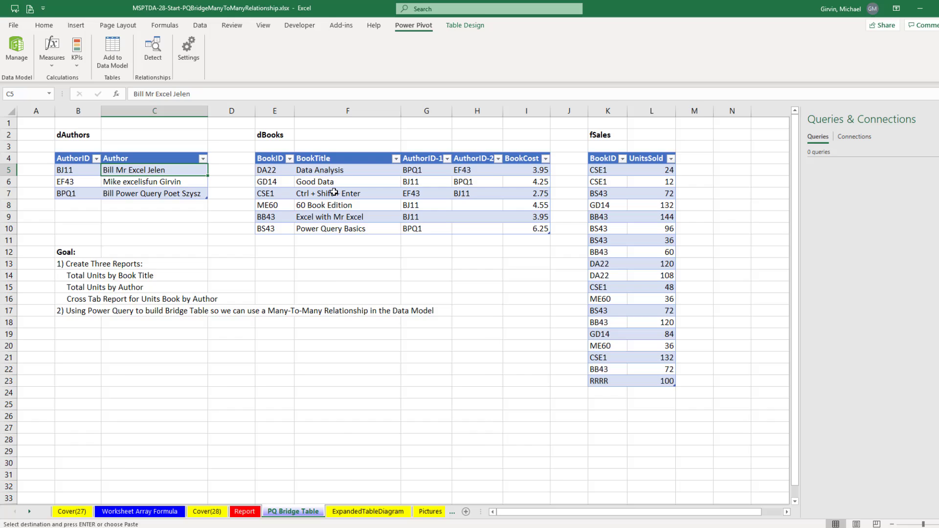
Highlight DA22's two-author row in dBooks, then select a table cell and bring up the Data tab
click(334, 192)
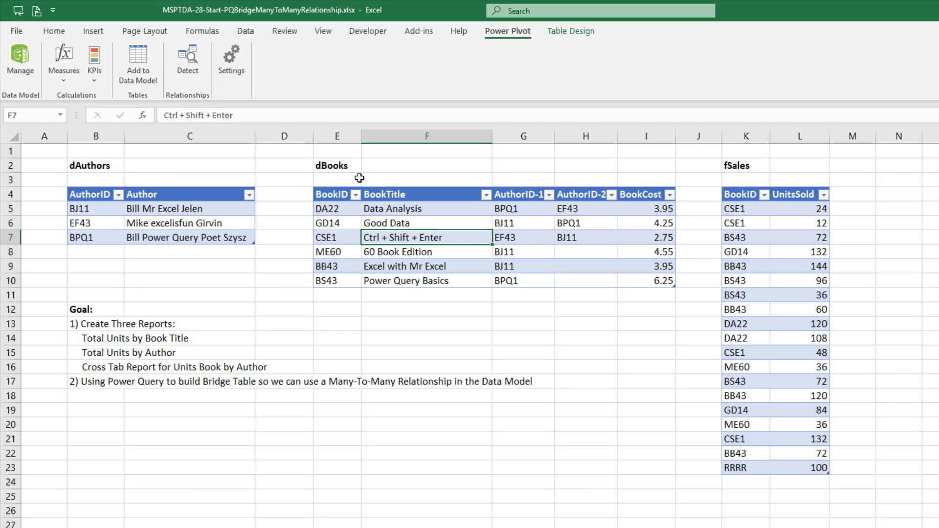
drag(324, 209, 625, 209)
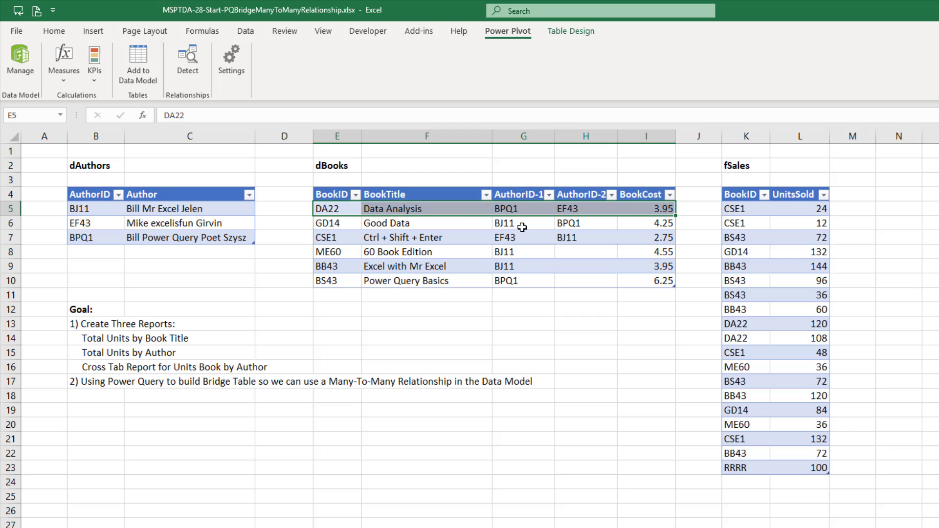
click(413, 211)
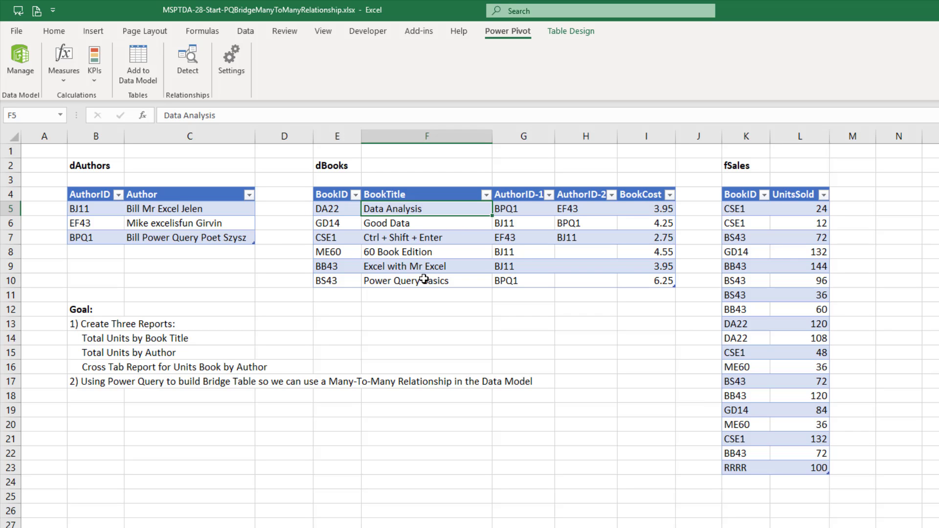
click(236, 32)
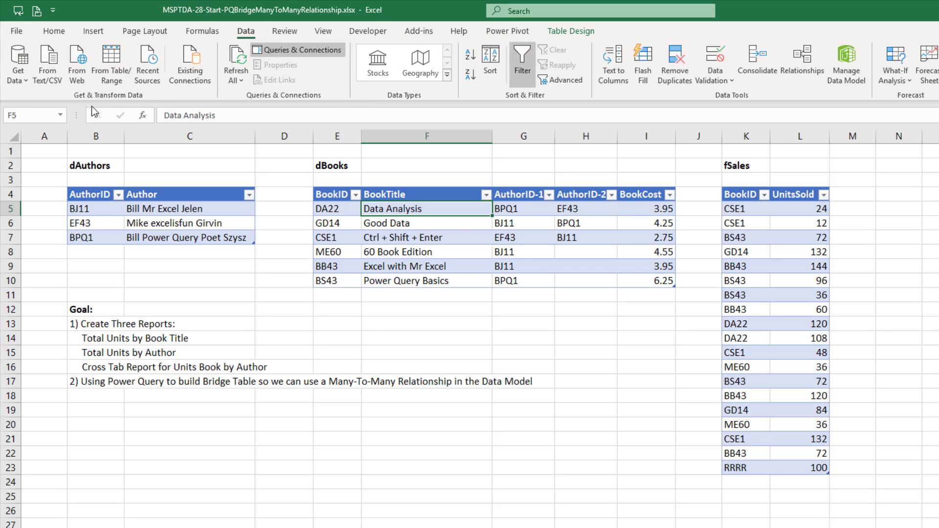
Load the dBooks table into Power Query and rename the query BridgeBookIDAuthorID
click(114, 73)
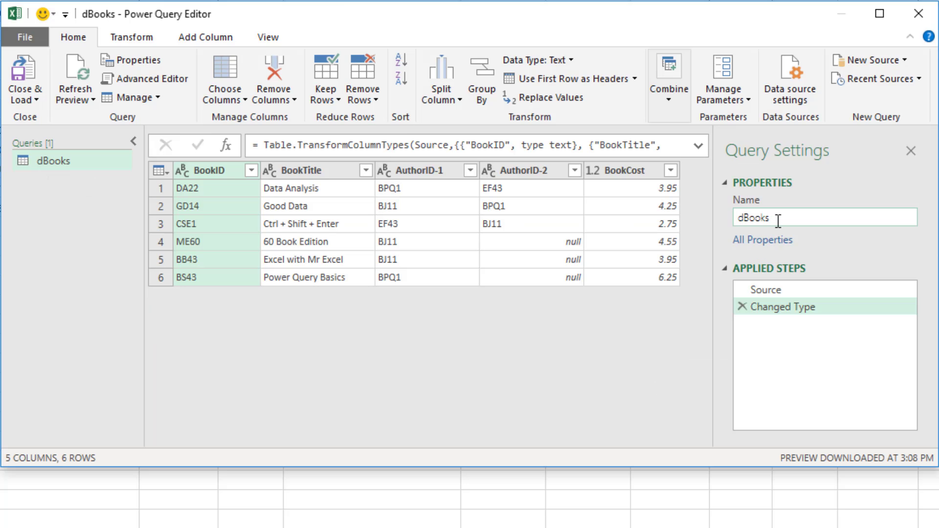
drag(780, 218, 718, 218)
key(ctrl+v)
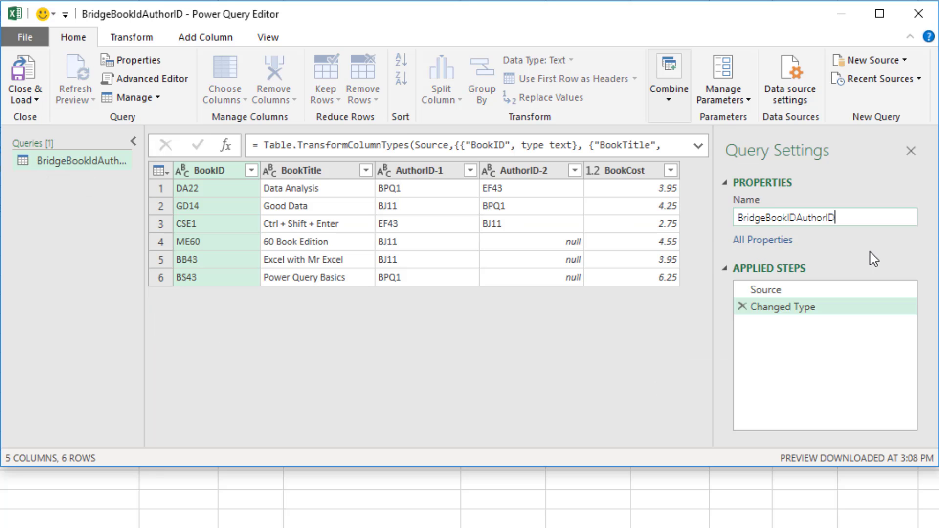
key(Return)
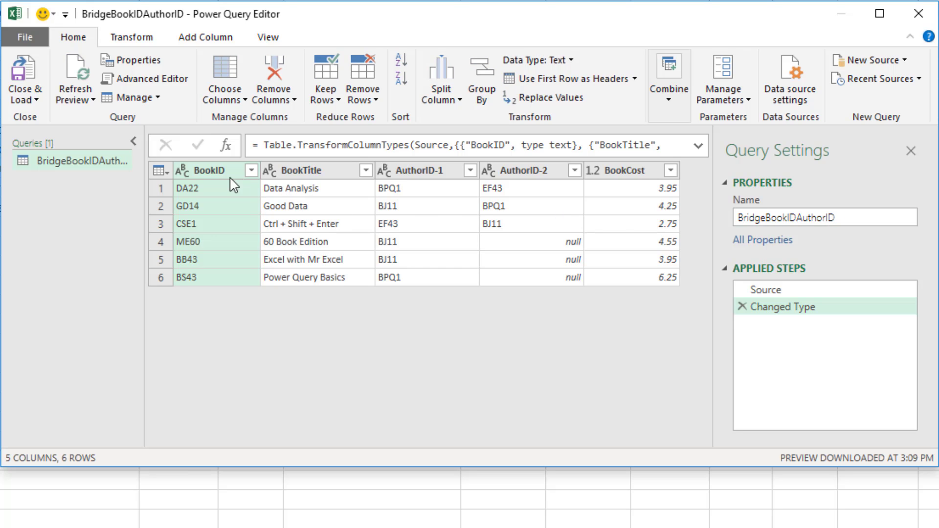
Keep only BookID, AuthorID-1 and AuthorID-2, then unpivot the two author columns into rows
ctrl+click(431, 180)
ctrl+click(524, 177)
right_click(419, 174)
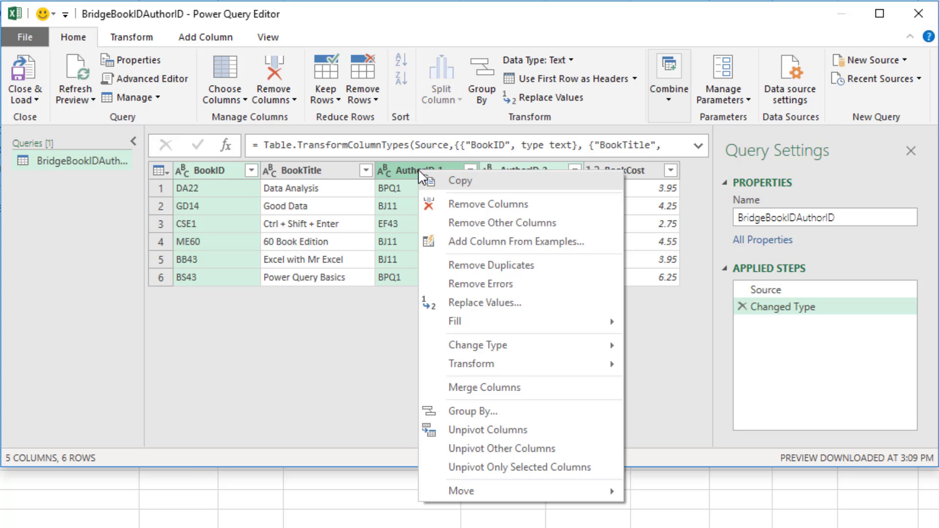
click(467, 224)
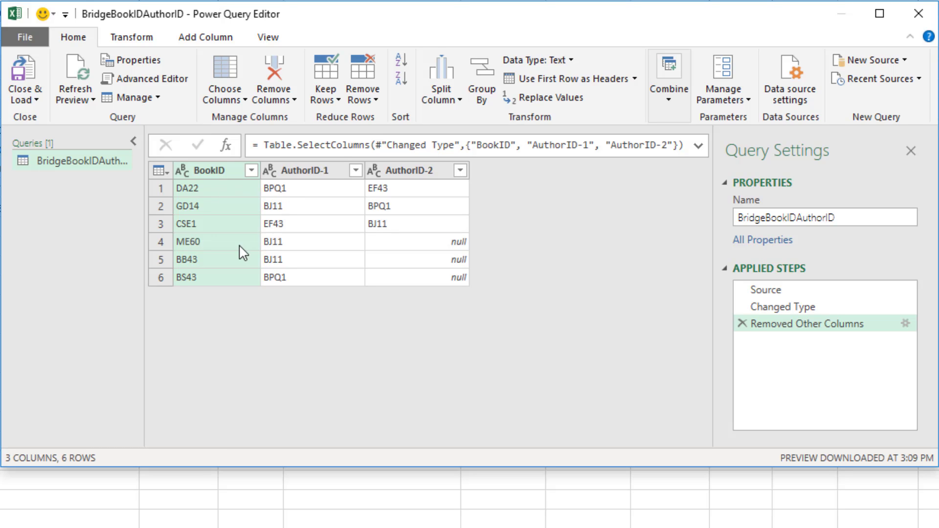
right_click(205, 183)
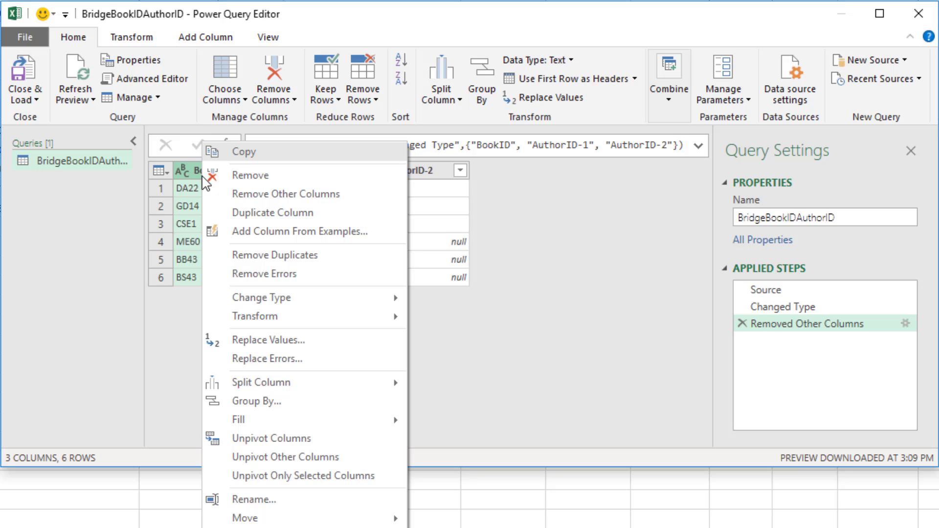
click(268, 458)
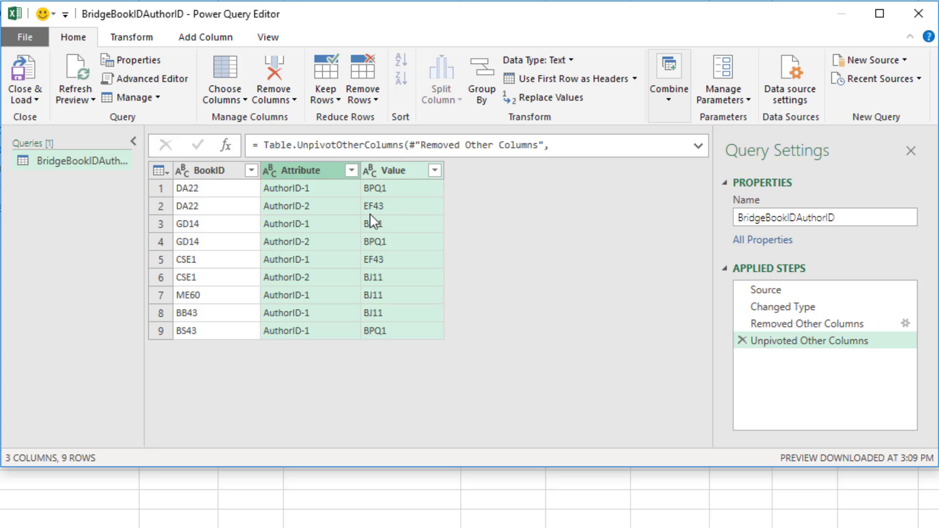
Rename the Value column to AuthorID in the formula and remove the Attribute column
click(698, 147)
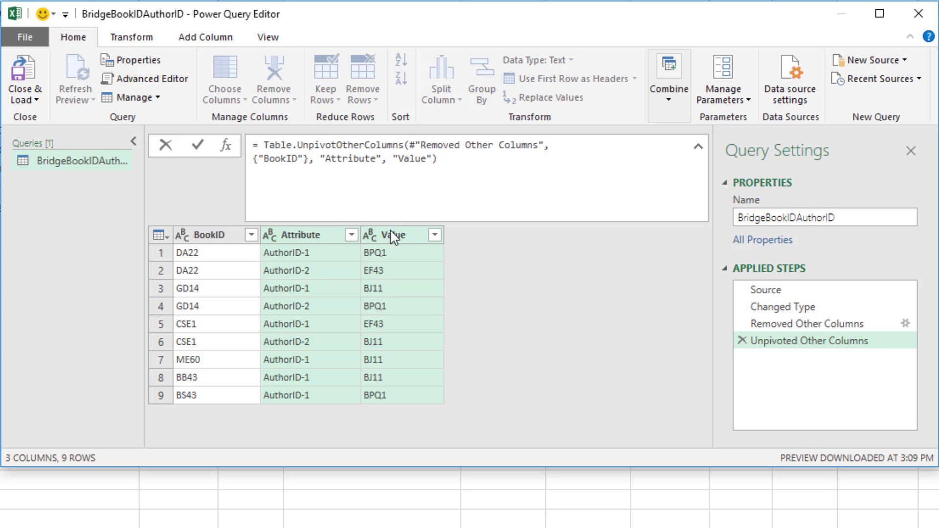
double_click(410, 158)
text(AuthorID)
key(Return)
click(290, 235)
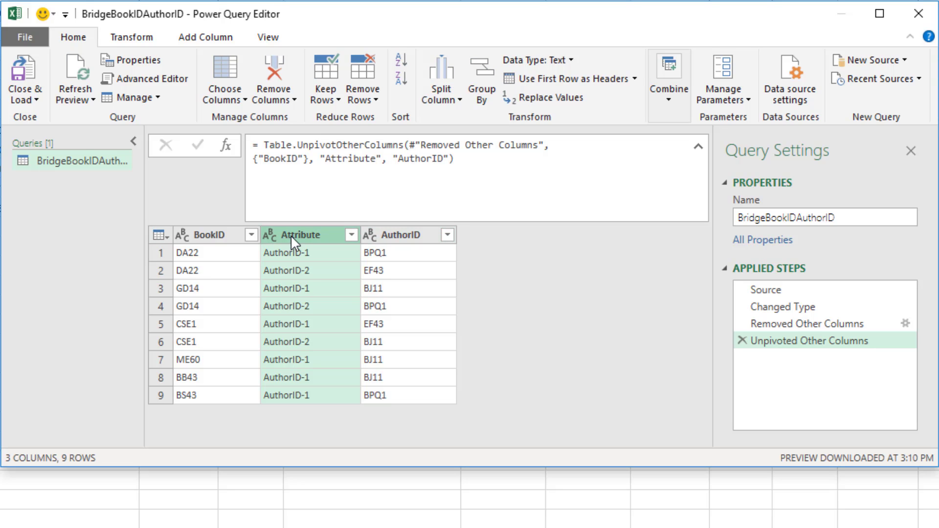
right_click(296, 236)
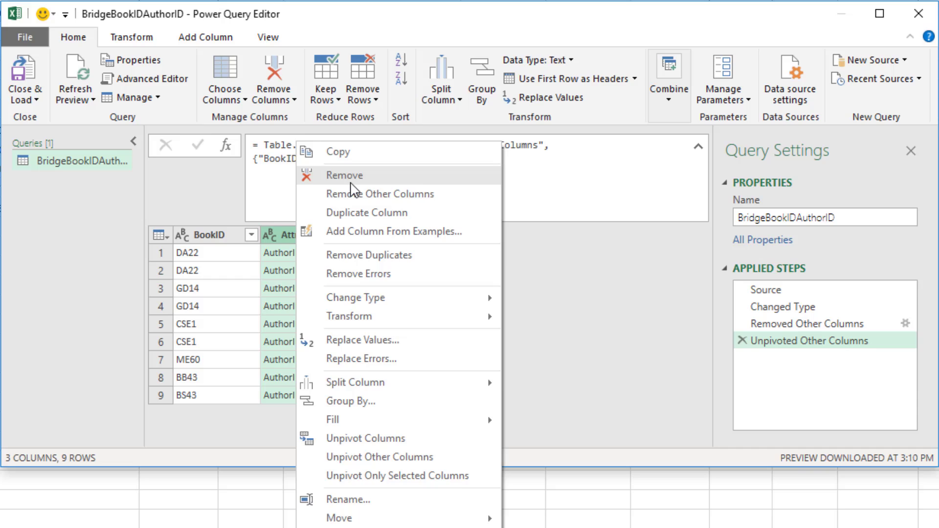
click(350, 182)
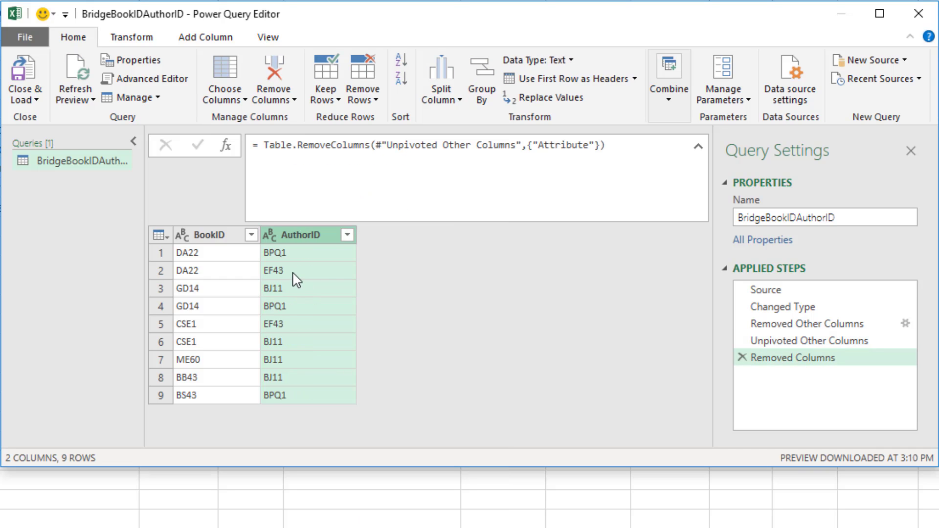
Close & Load To a connection only with Add this data to the Data Model ticked
click(37, 100)
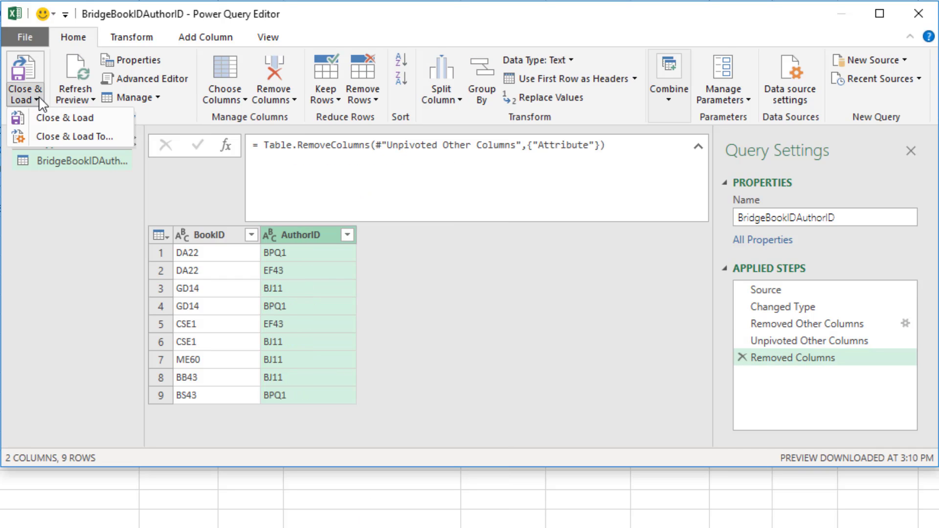
click(58, 136)
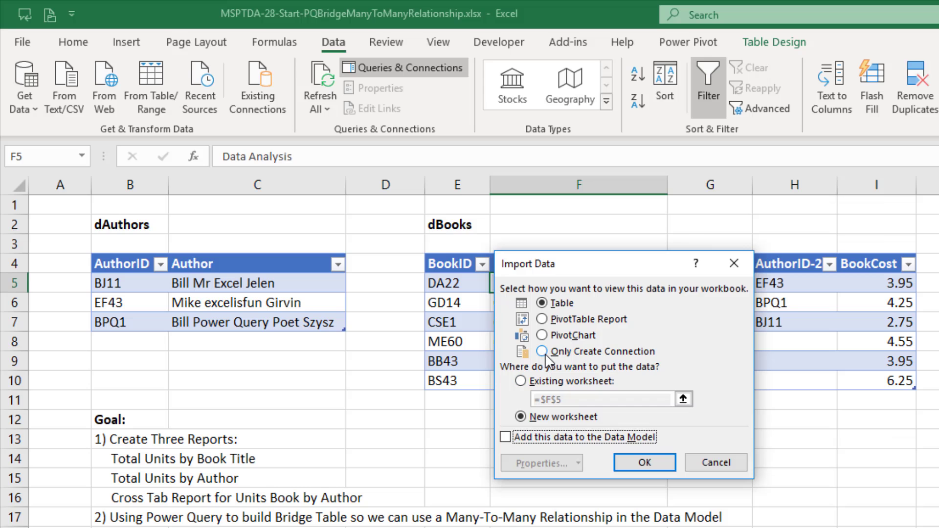
click(543, 353)
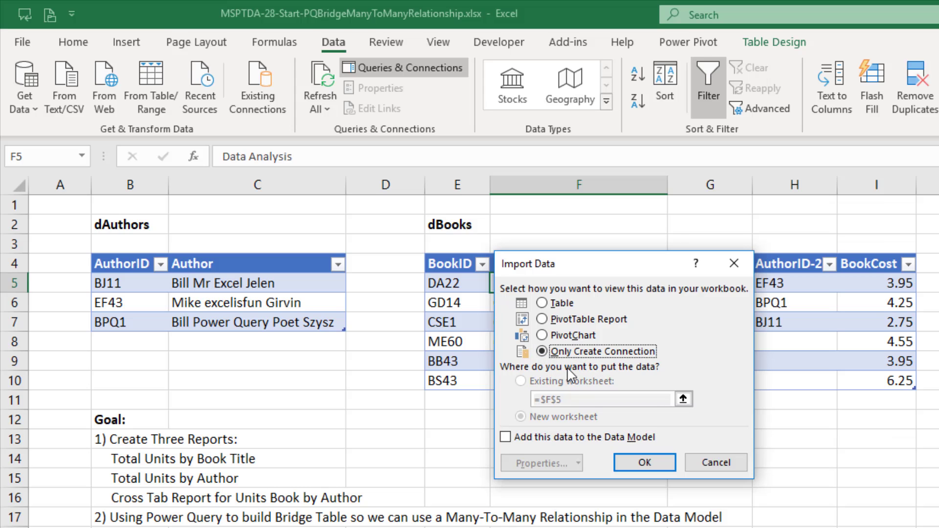
click(506, 437)
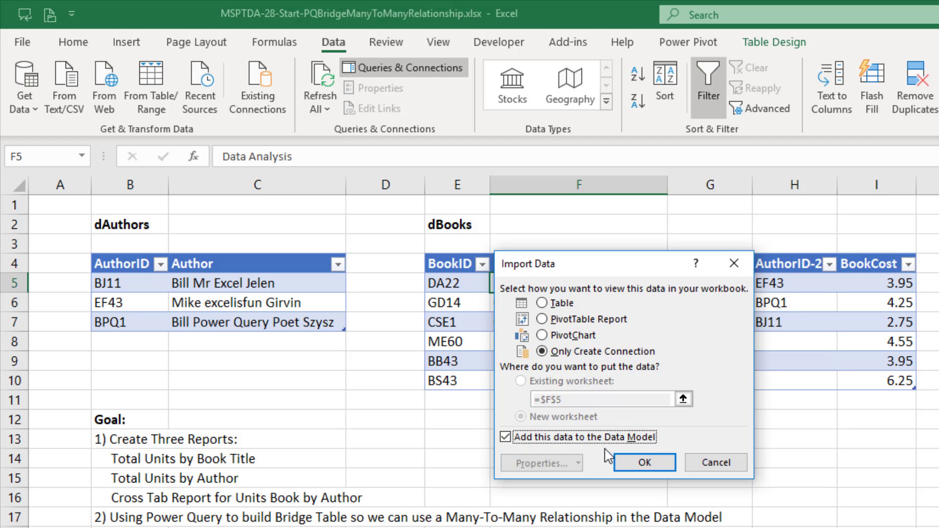
click(645, 462)
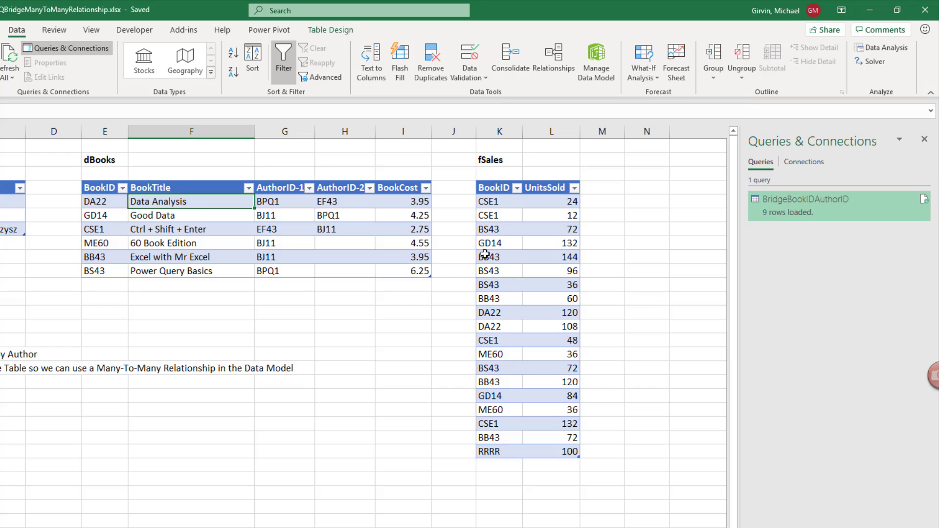
In Diagram View, put the bridge table between dAuthors and dBooks, relating AuthorID and BookID
click(601, 71)
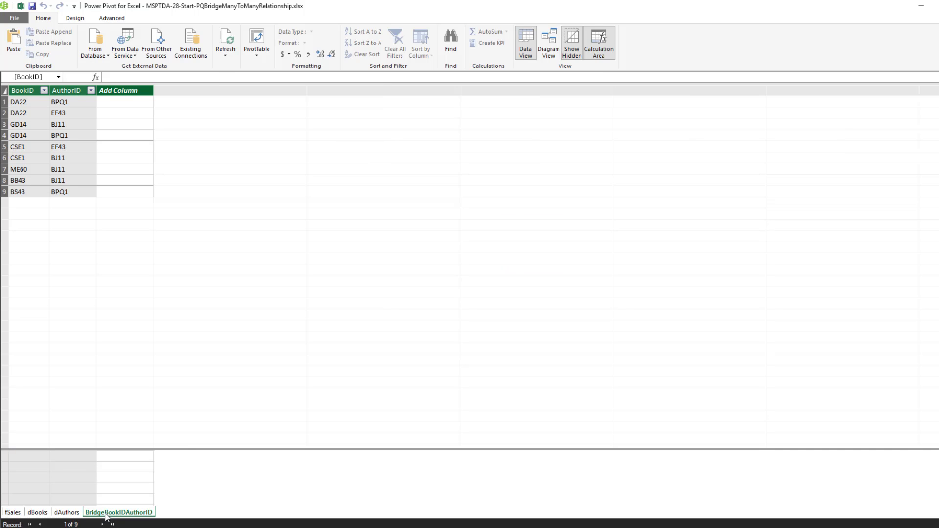
click(549, 43)
drag(641, 150, 382, 193)
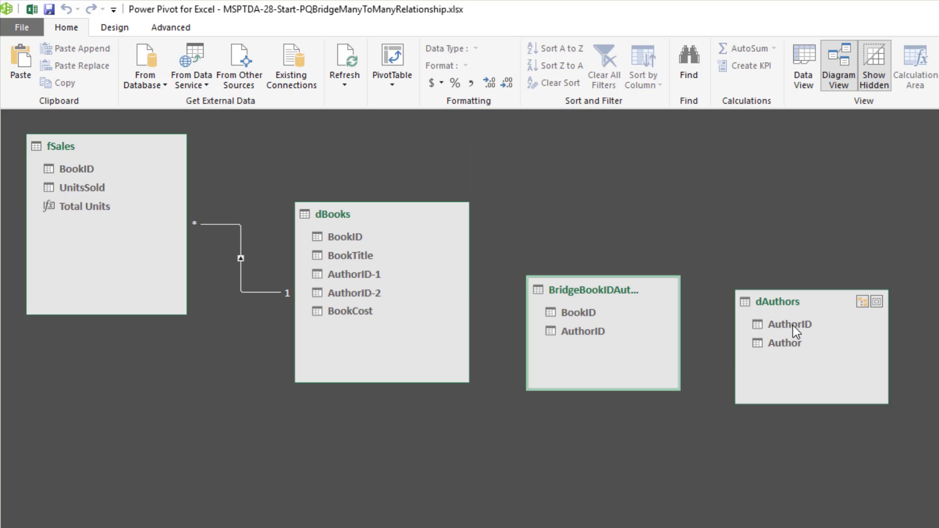
drag(792, 324, 597, 329)
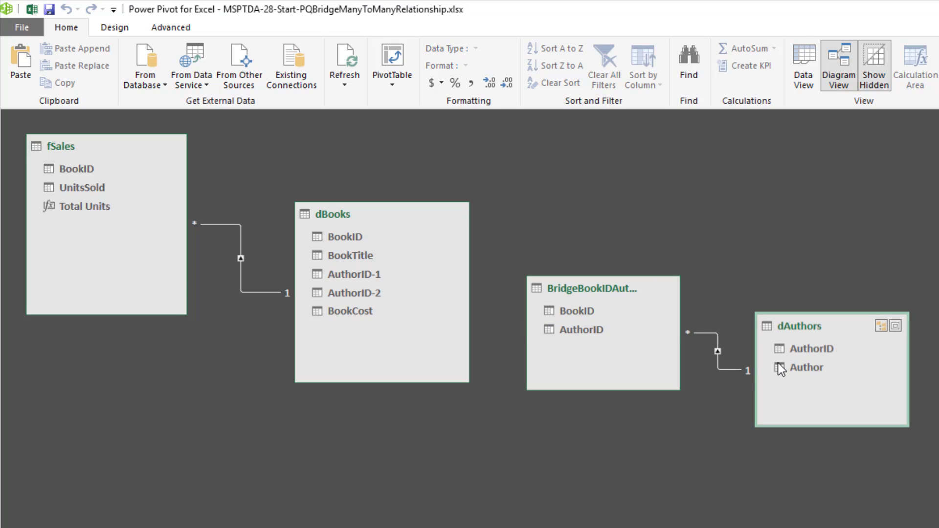
click(744, 372)
drag(338, 239, 558, 311)
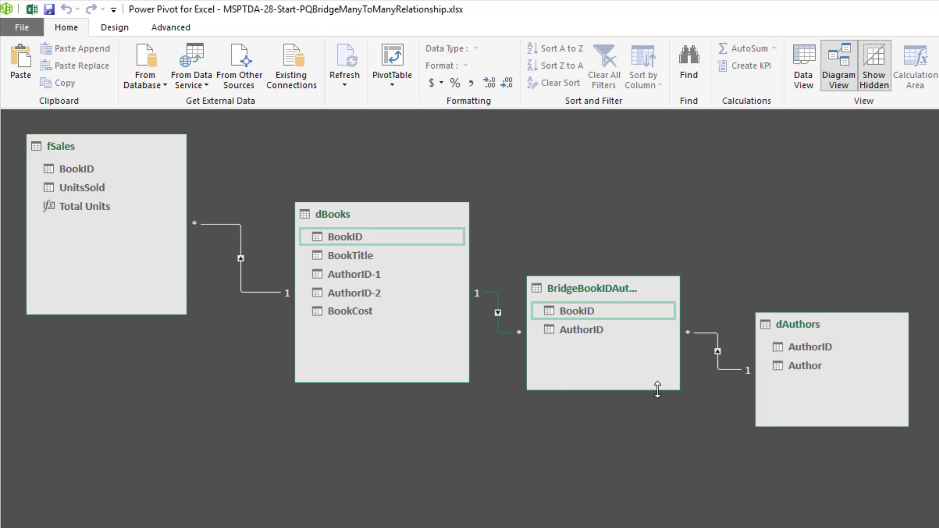
drag(817, 328, 850, 333)
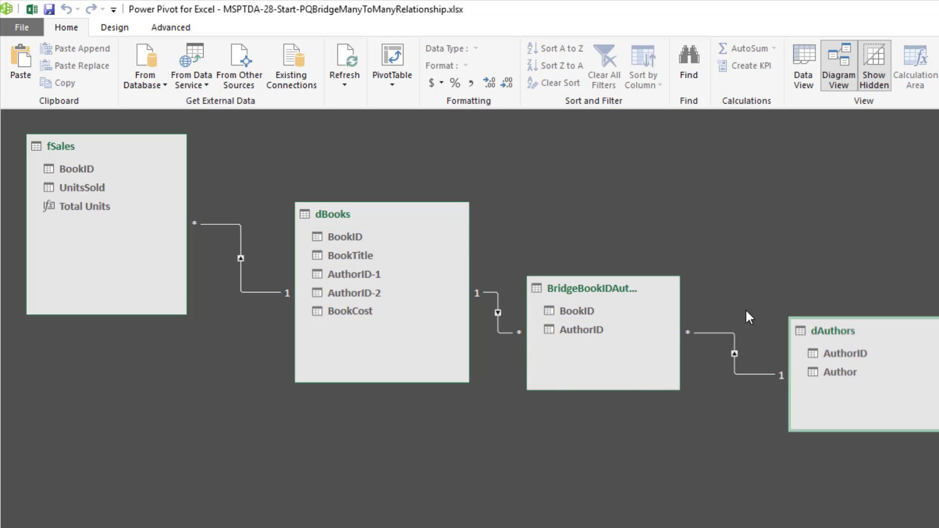
Check the bridge–dAuthors relationship direction, then open the dAuthors table's rows
click(625, 294)
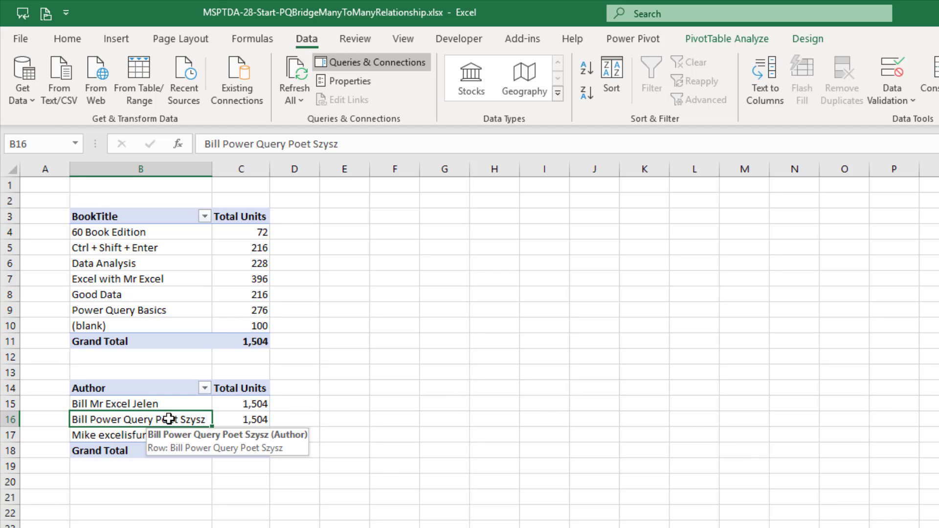
key(alt+Tab)
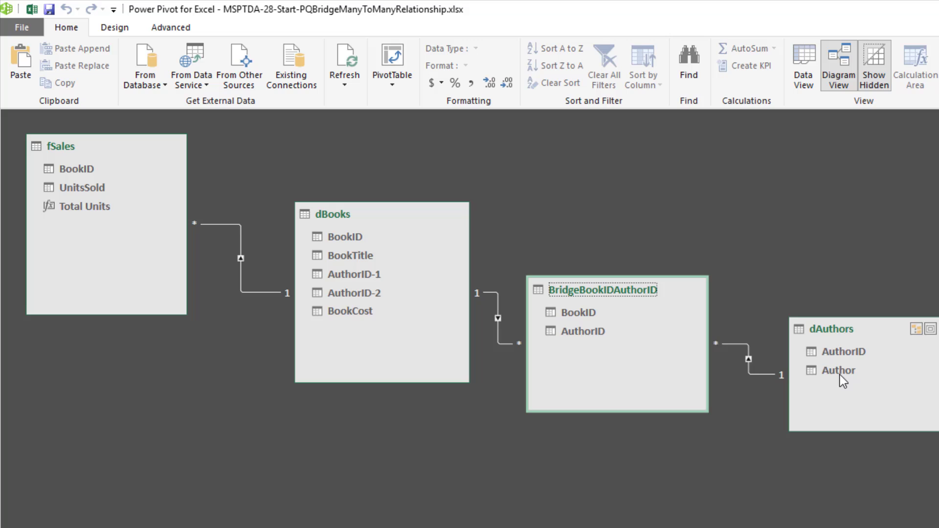
click(749, 353)
click(802, 84)
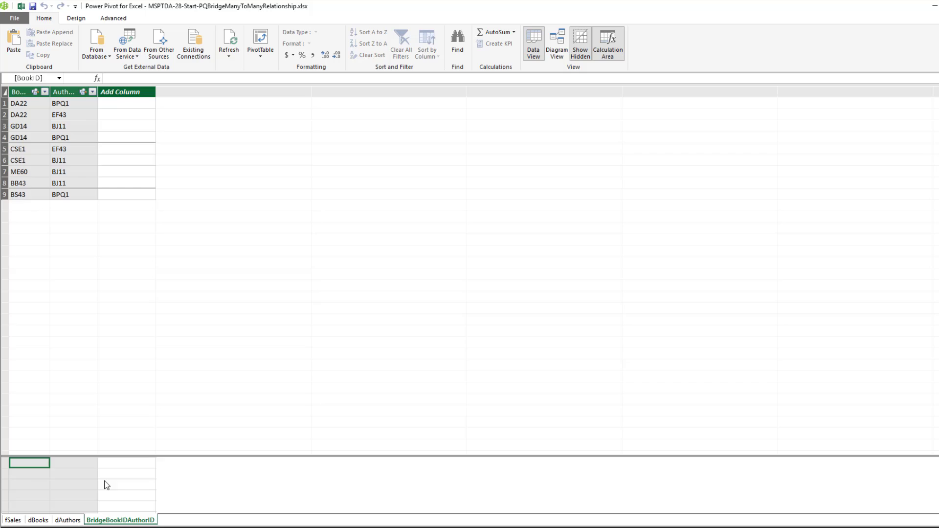
click(67, 520)
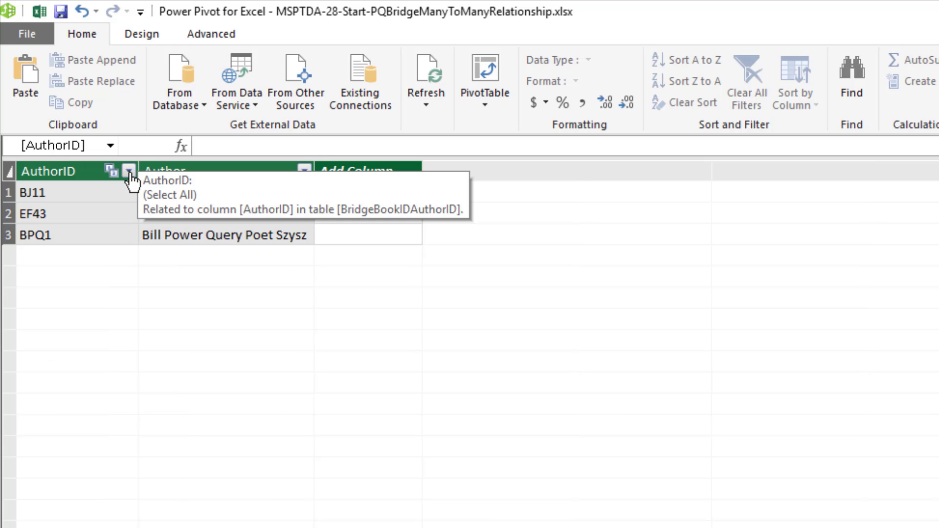
Filter dAuthors' AuthorID column to BPQ1 only
click(129, 171)
click(49, 322)
click(49, 362)
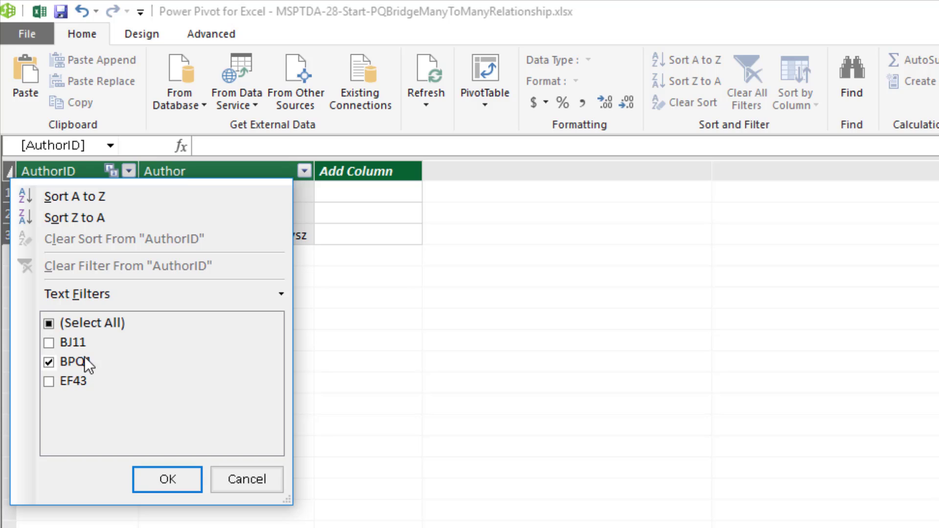
click(155, 485)
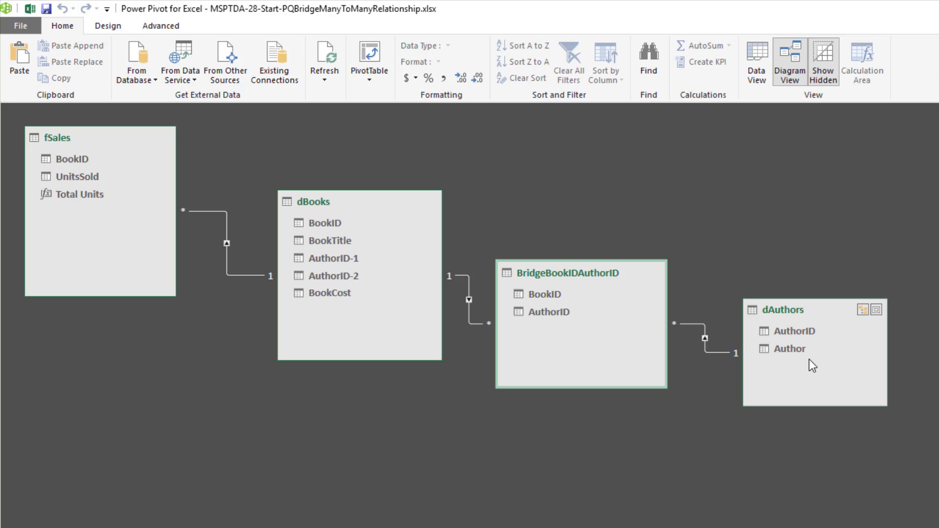
Open the bridge table and filter its AuthorID to BPQ1, leaving three rows
click(706, 324)
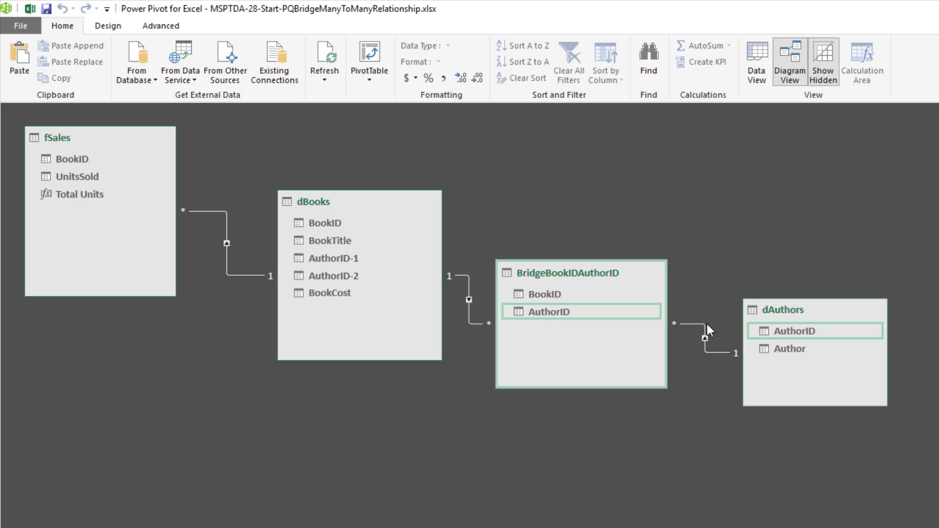
double_click(645, 320)
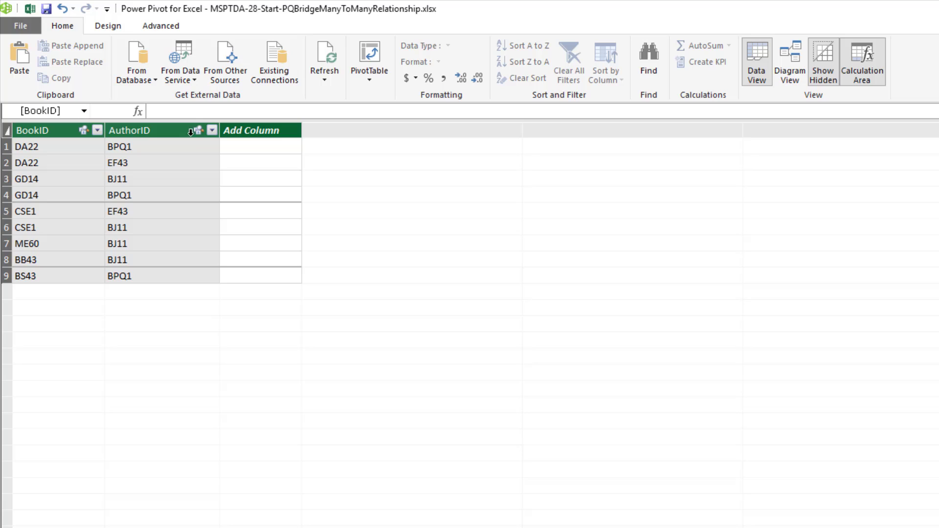
click(211, 129)
click(73, 246)
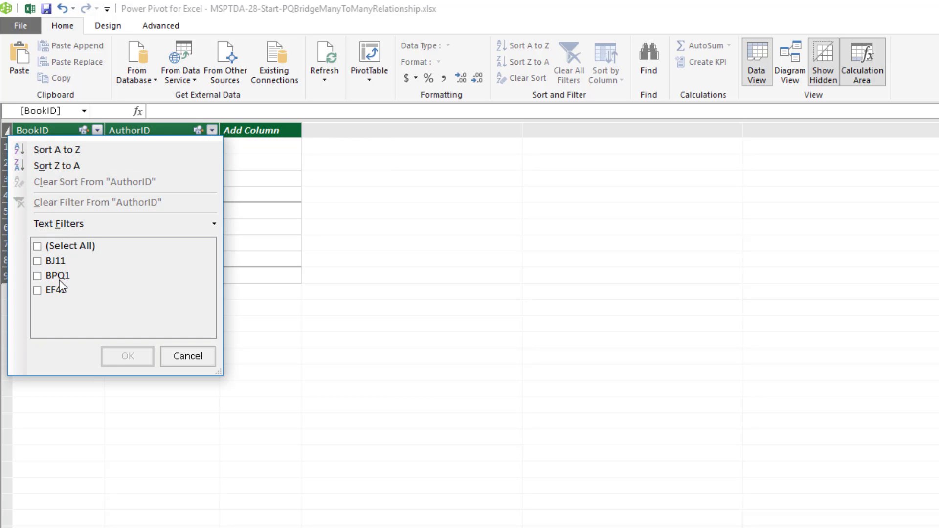
click(41, 274)
click(134, 359)
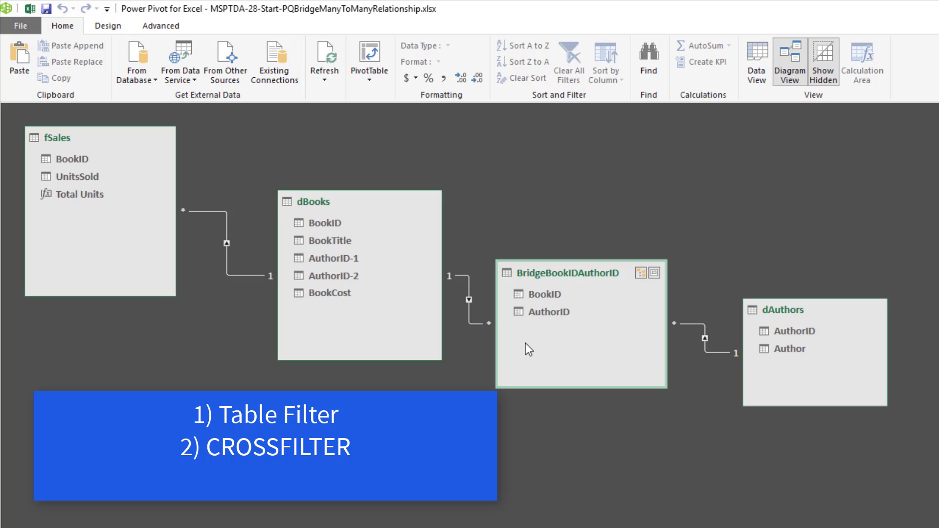
Select the dBooks–bridge relationship in the model diagram
click(471, 304)
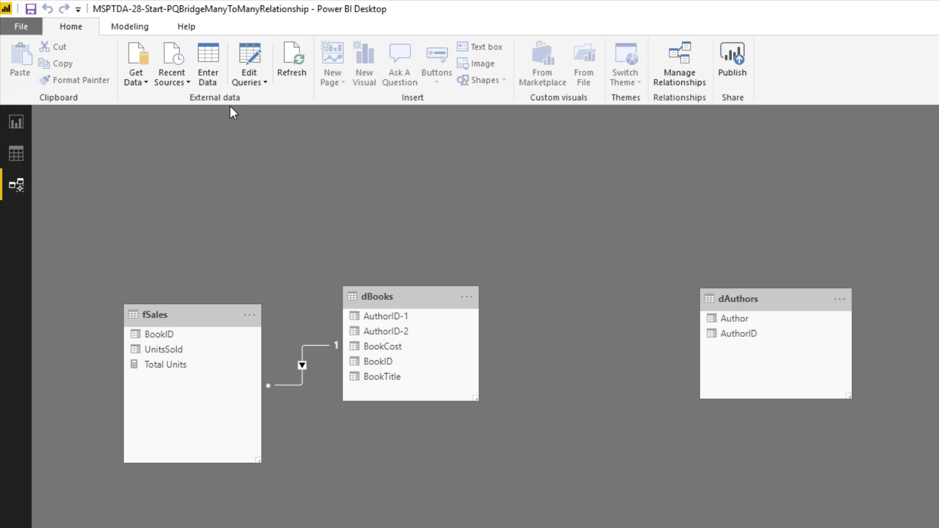
Create a query referencing dBooks and name it BridgeBookIDAuthorID
click(251, 58)
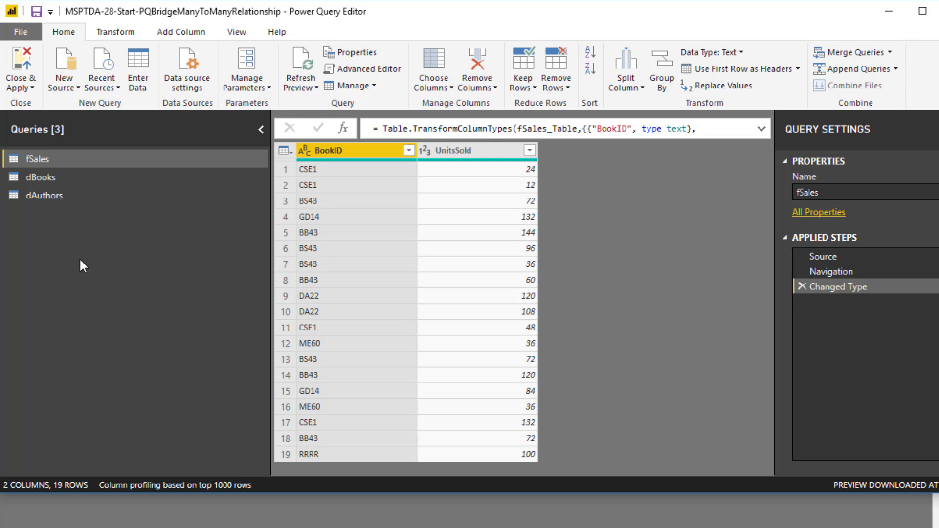
right_click(29, 177)
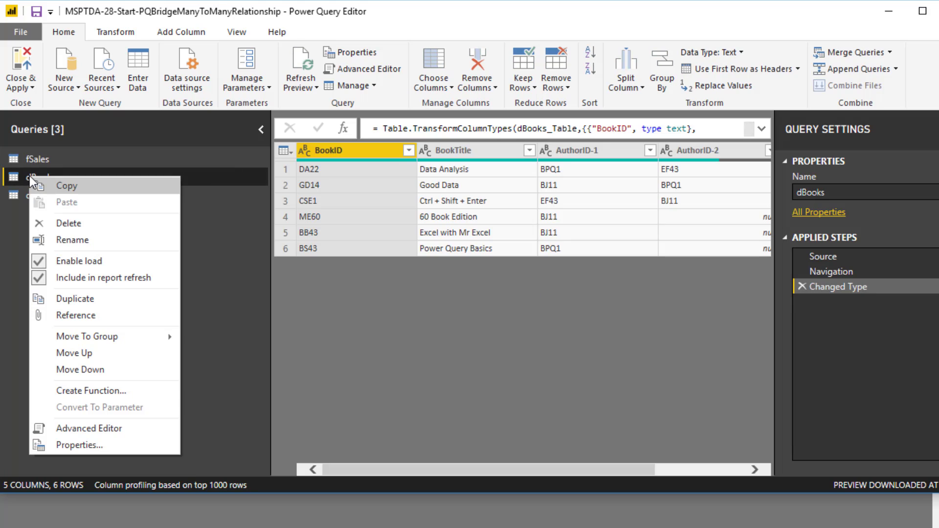
click(89, 316)
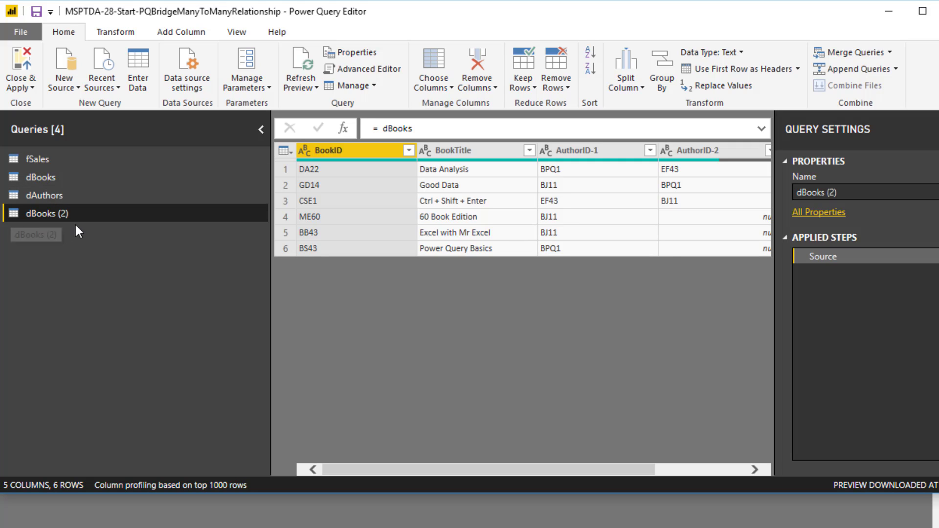
click(820, 192)
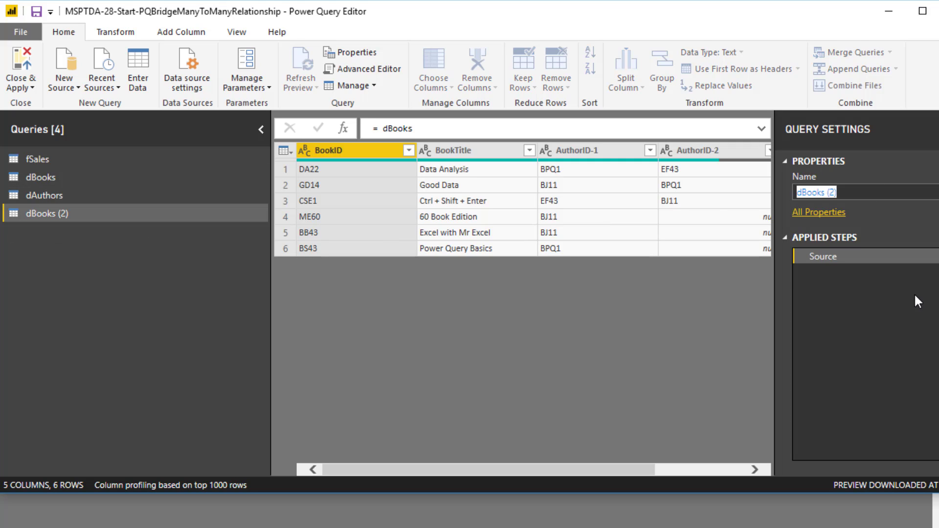
text(BridgeBookIDAuthorID)
key(Return)
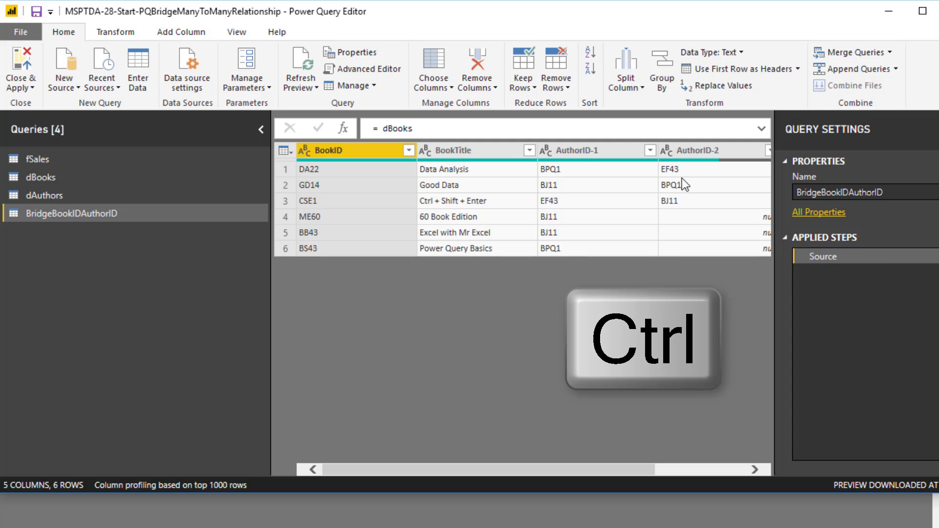
Keep only BookID, AuthorID-1 and AuthorID-2, then unpivot the author columns into rows
ctrl+click(694, 150)
right_click(562, 150)
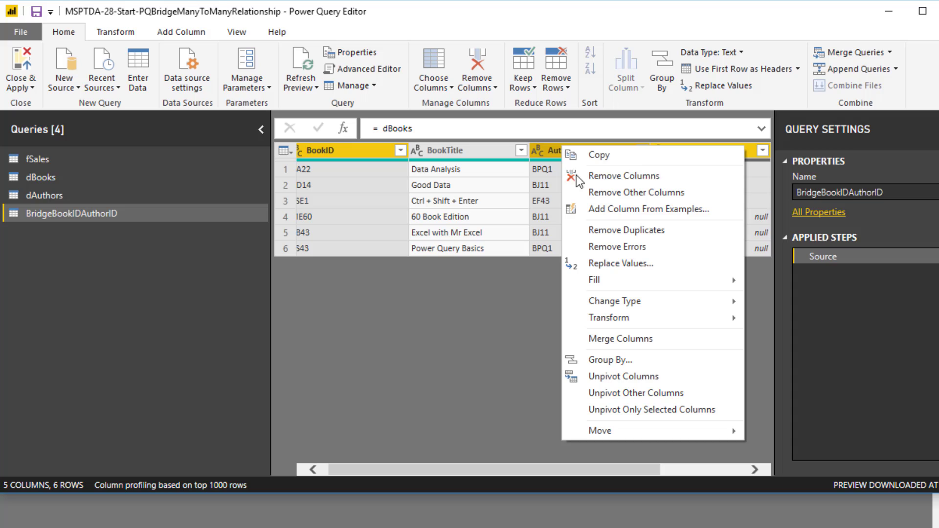
click(580, 193)
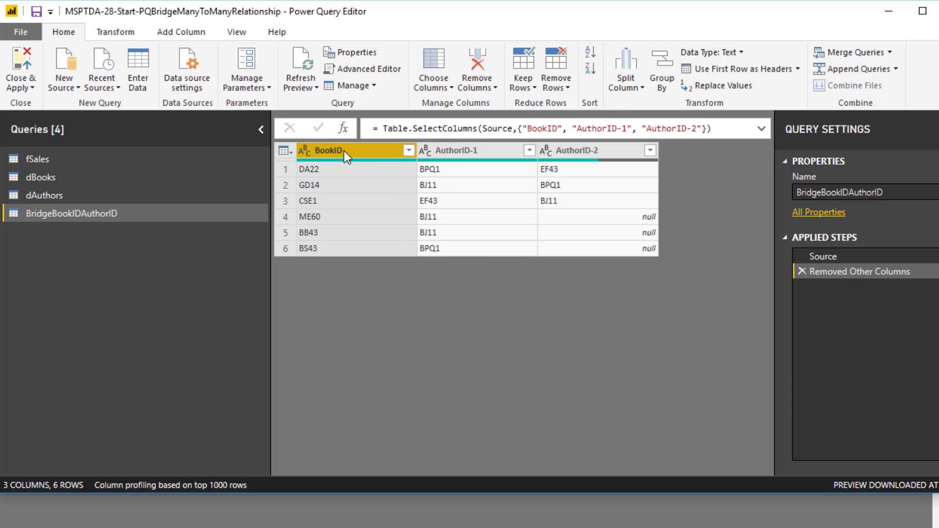
right_click(343, 151)
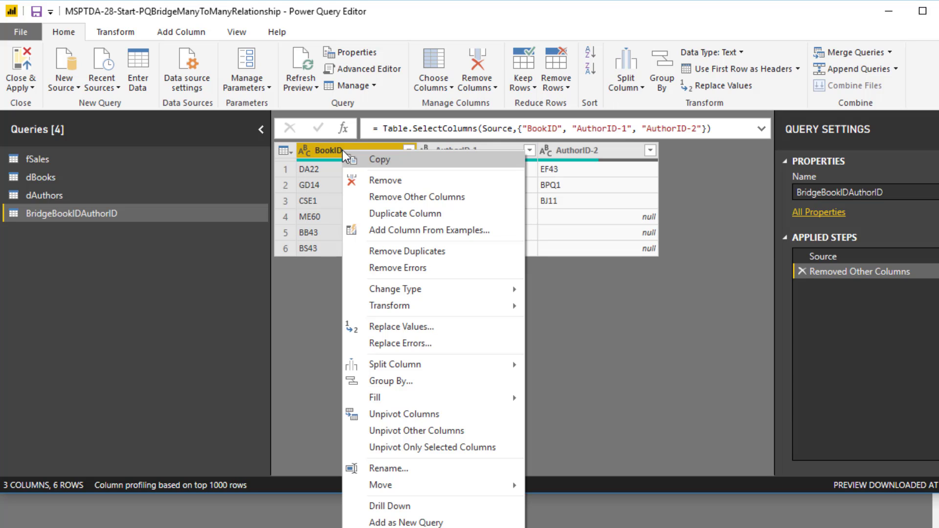
click(405, 429)
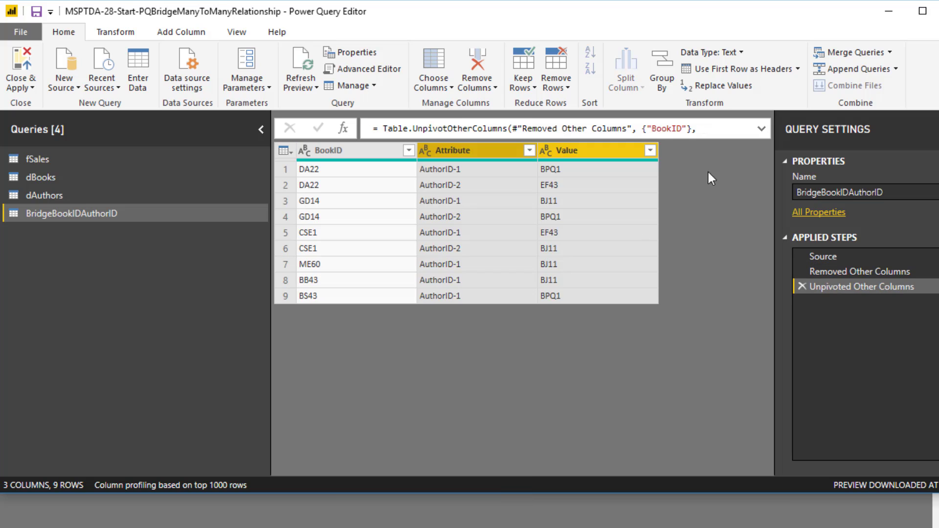
Rename the Value column to AuthorID and remove the Attribute column
click(762, 129)
double_click(474, 143)
text(AuthorI)
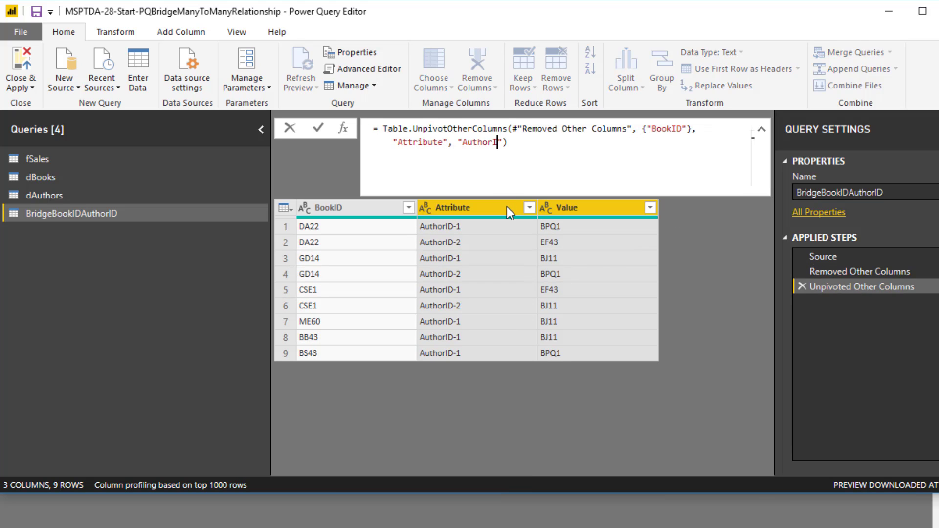
text(D)
key(Return)
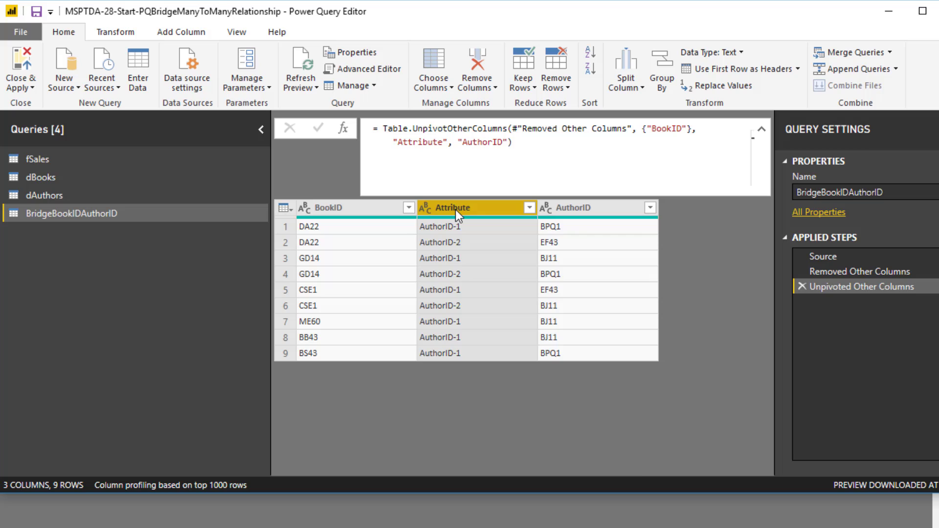
right_click(456, 209)
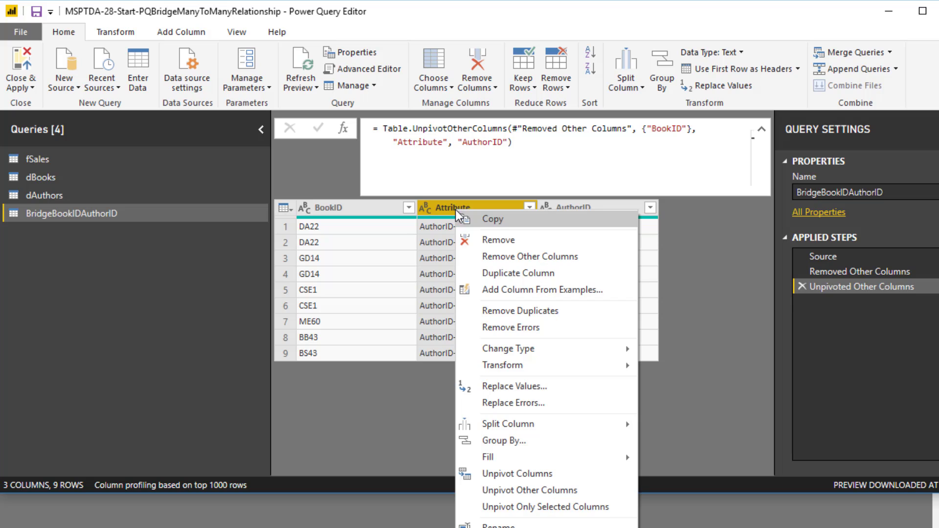
click(488, 239)
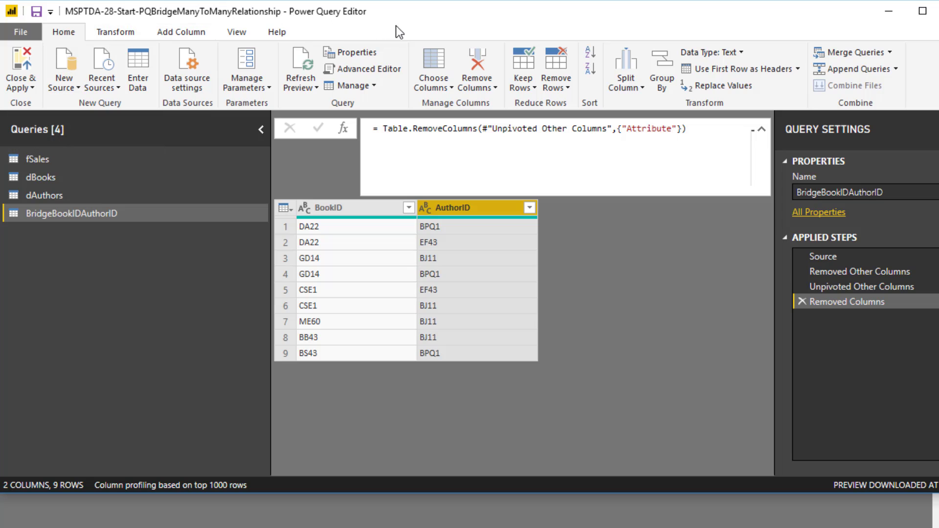
Load the queries, position BridgeBookIDAuthorID between dBooks and dAuthors, and check the report
click(18, 82)
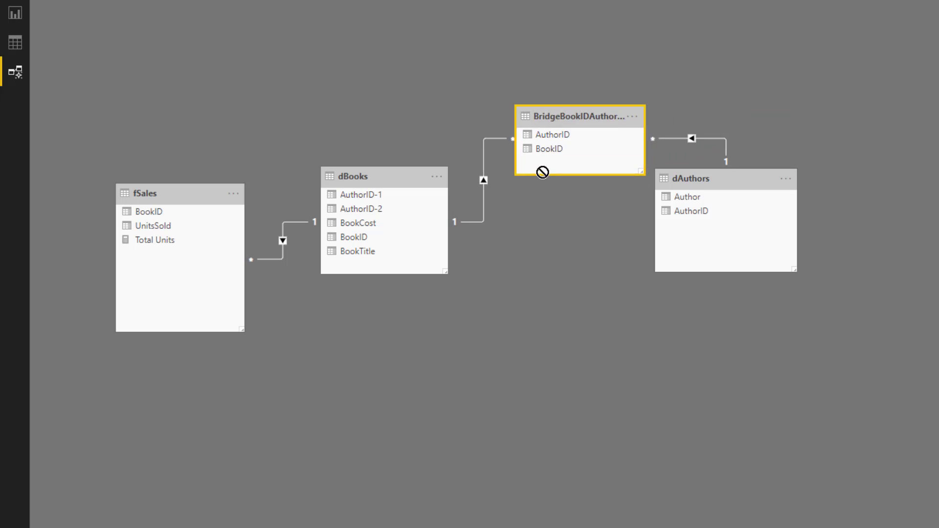
drag(541, 172, 533, 310)
drag(730, 184, 748, 193)
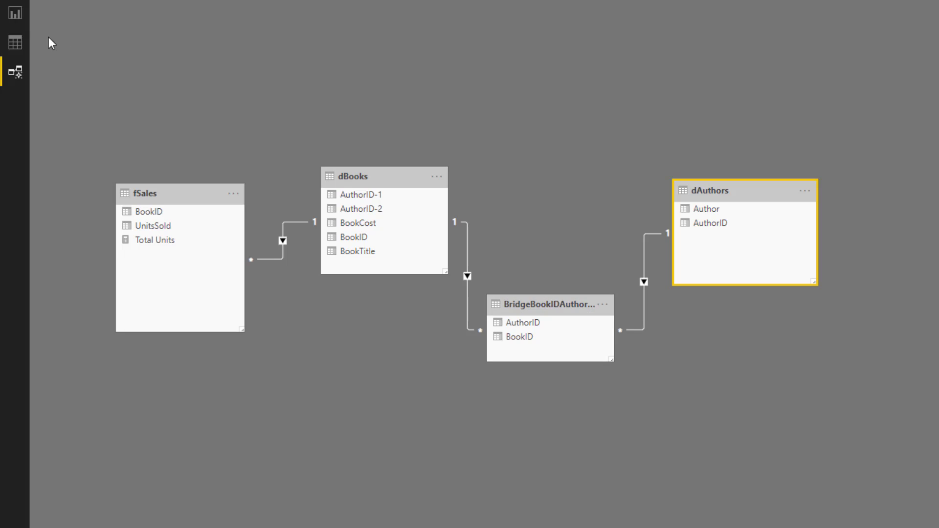
click(15, 17)
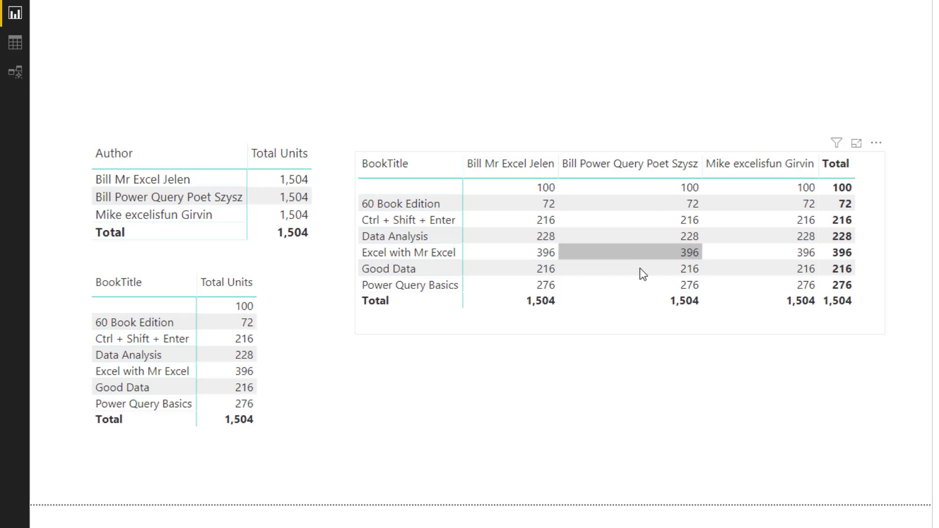
click(17, 73)
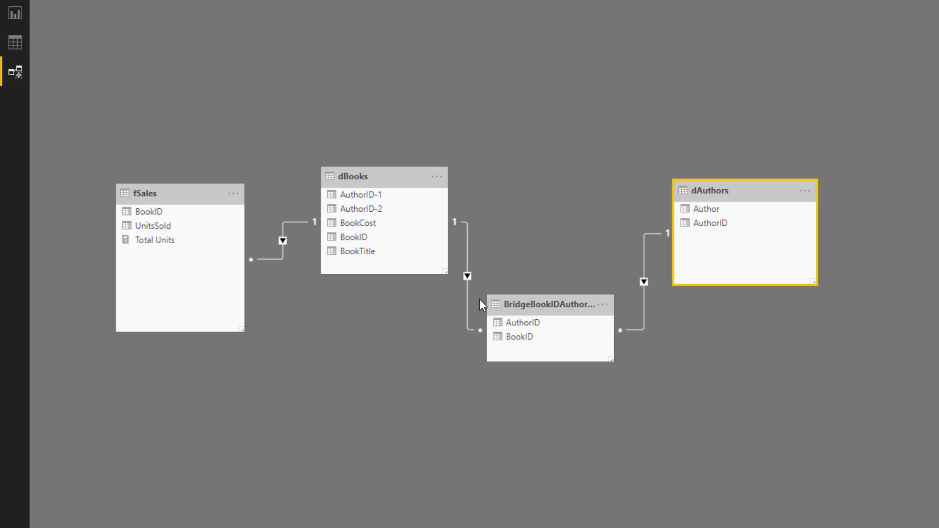
Set the dBooks–bridge relationship's cross filter direction to Both, then check the report totals
right_click(468, 276)
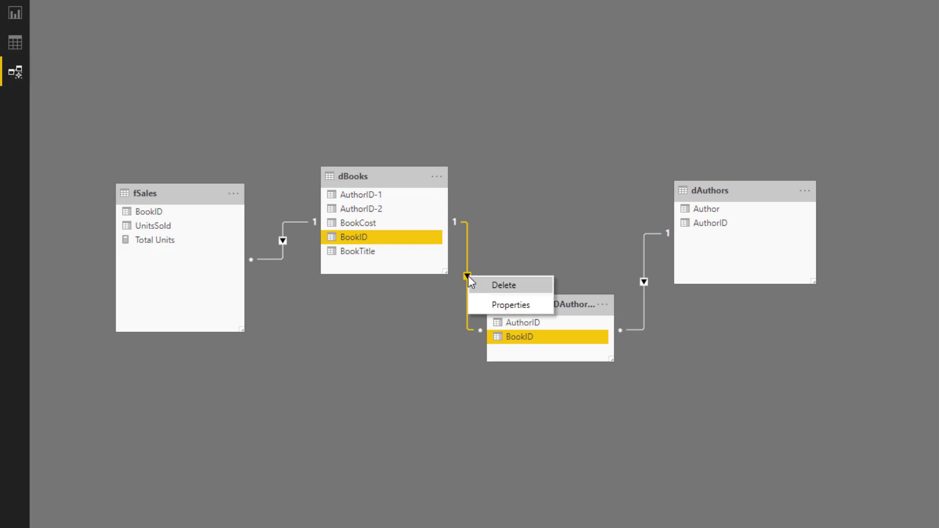
click(482, 305)
click(704, 378)
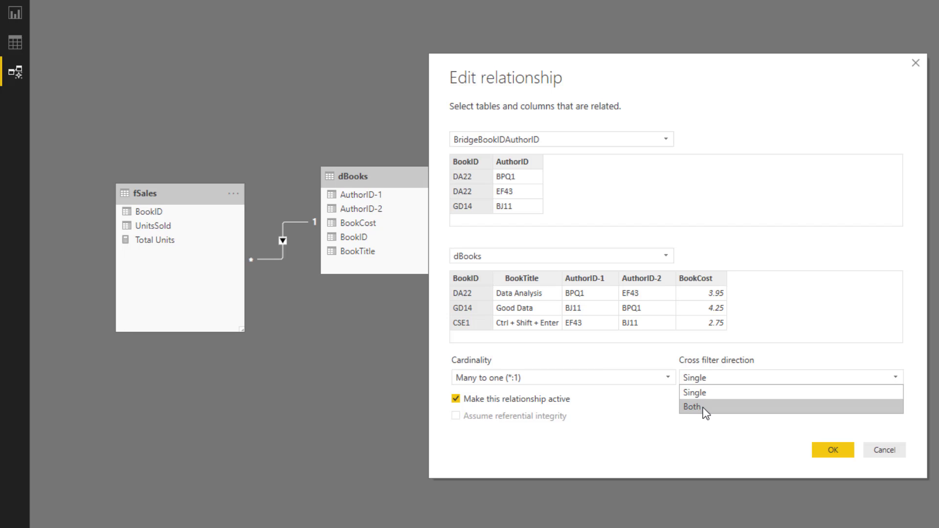
click(703, 407)
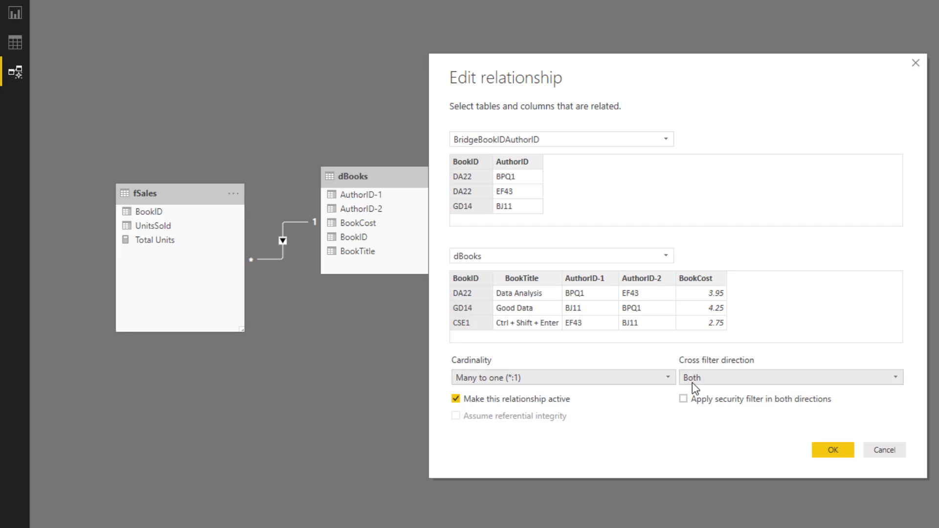
click(830, 456)
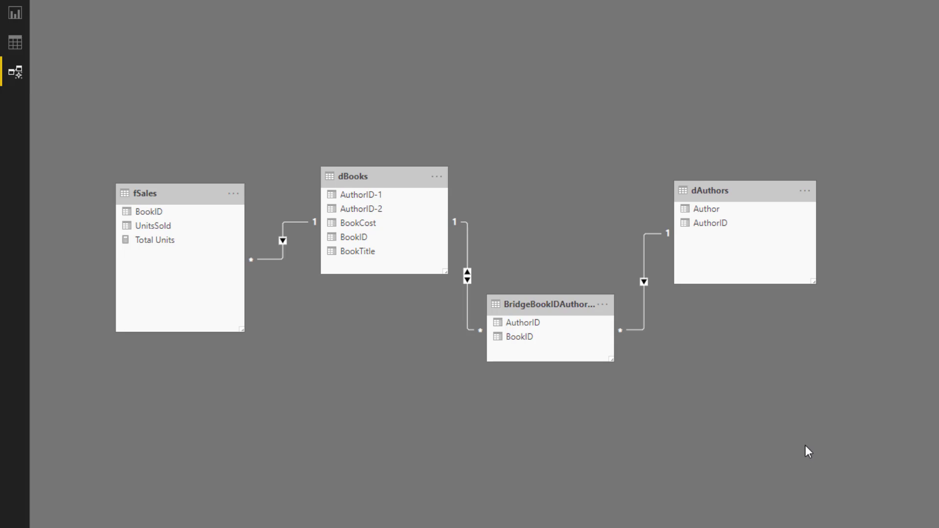
click(15, 13)
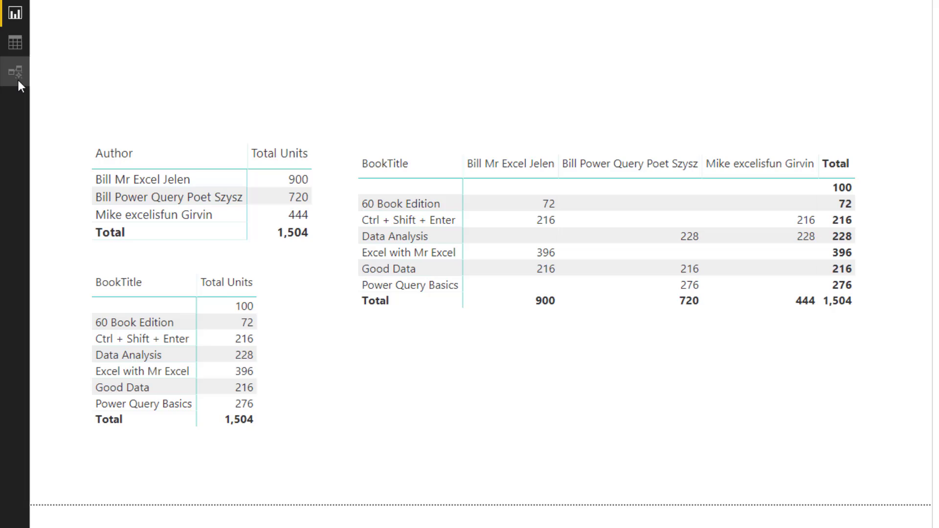
Return to the Model view to see the two-way dBooks–bridge relationship
click(16, 74)
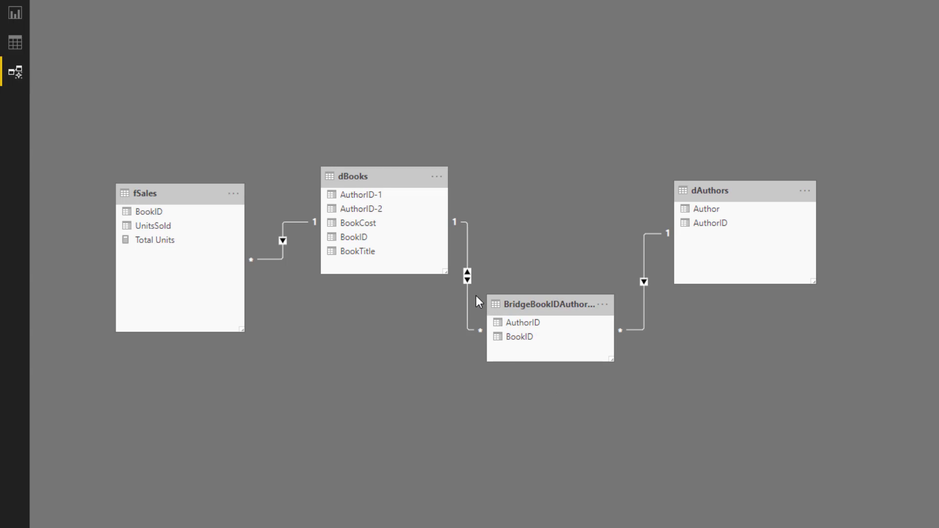
mouse_move(474, 294)
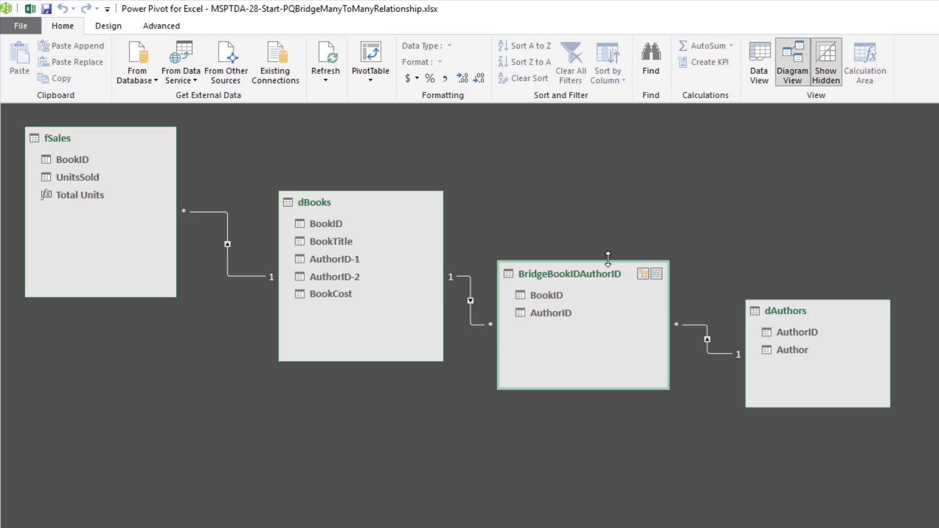
In fSales' calculation area, start a measure with CALCULATE([Total Units], CROSSFILTER(
click(762, 59)
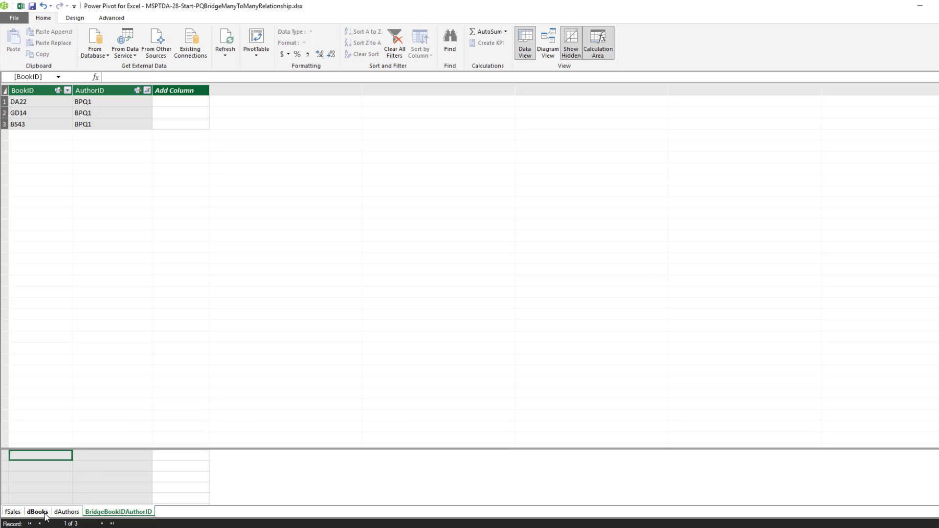
click(12, 511)
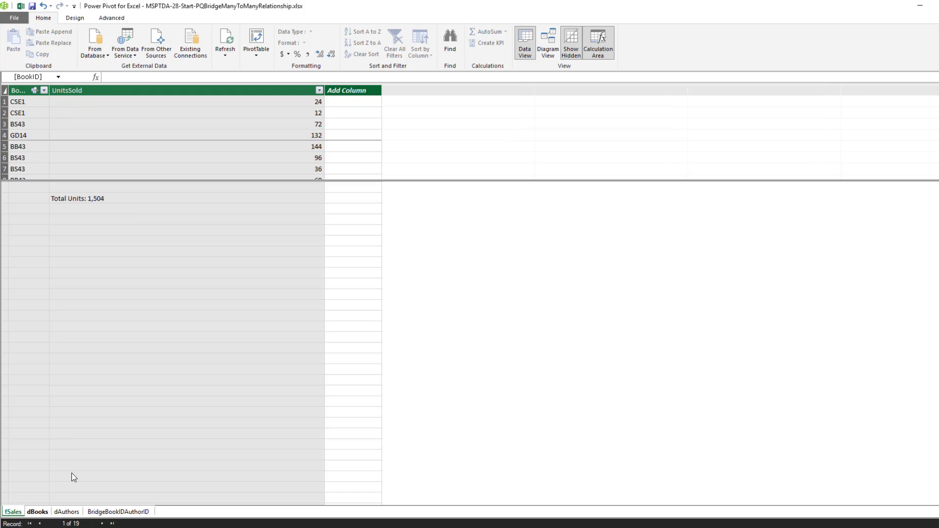
click(134, 209)
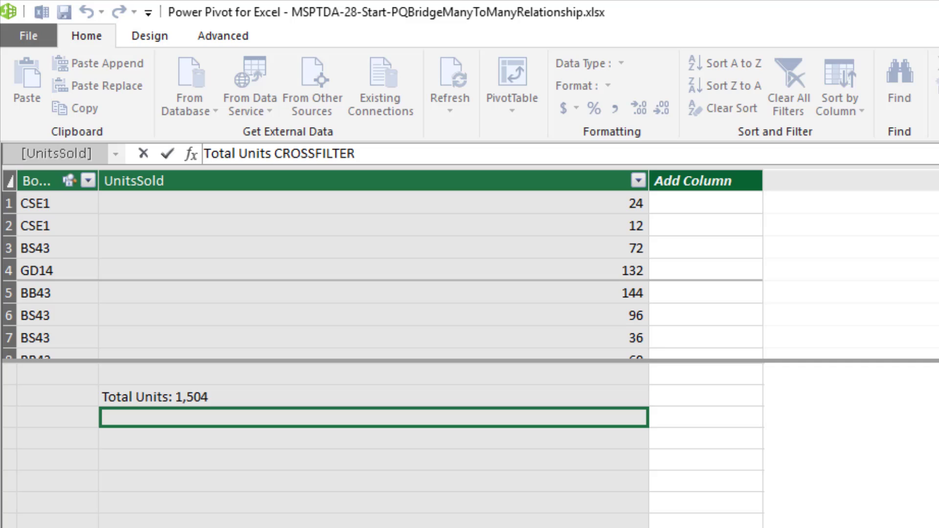
text(:=c)
key(Tab)
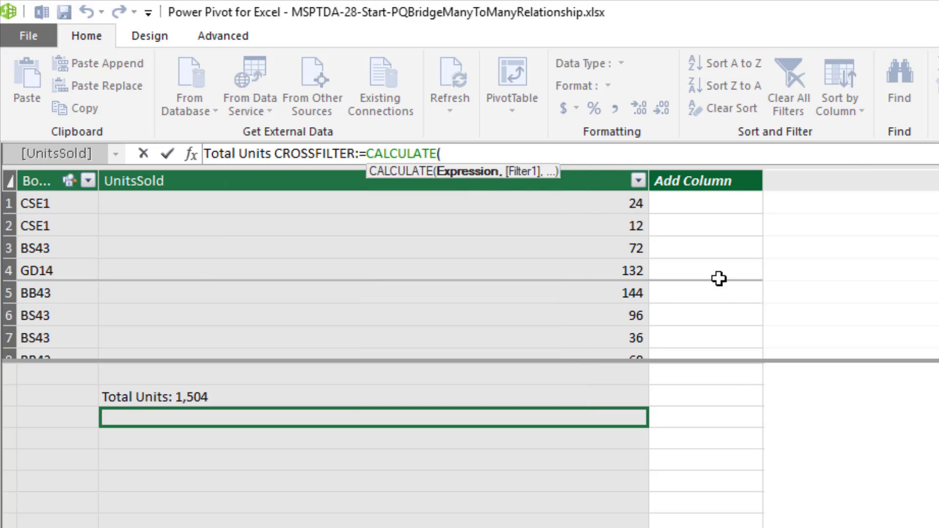
text([)
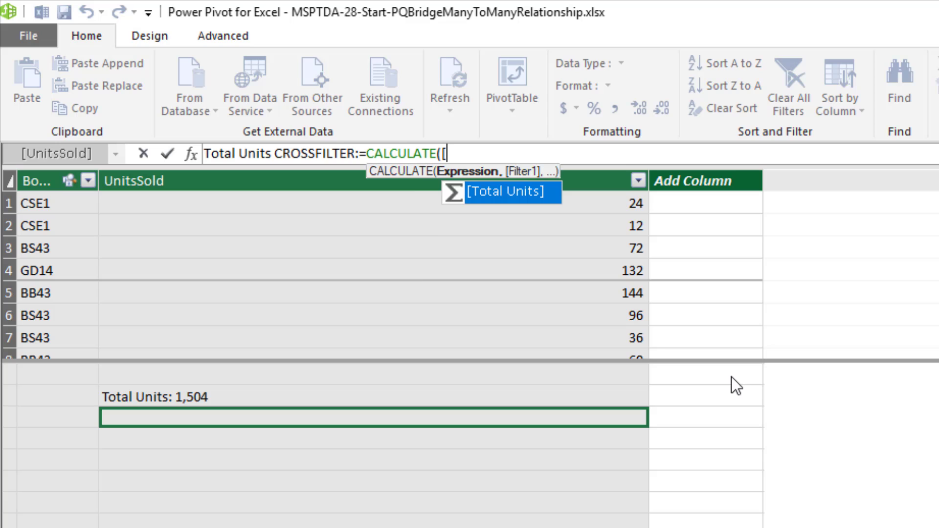
key(Tab)
text(,)
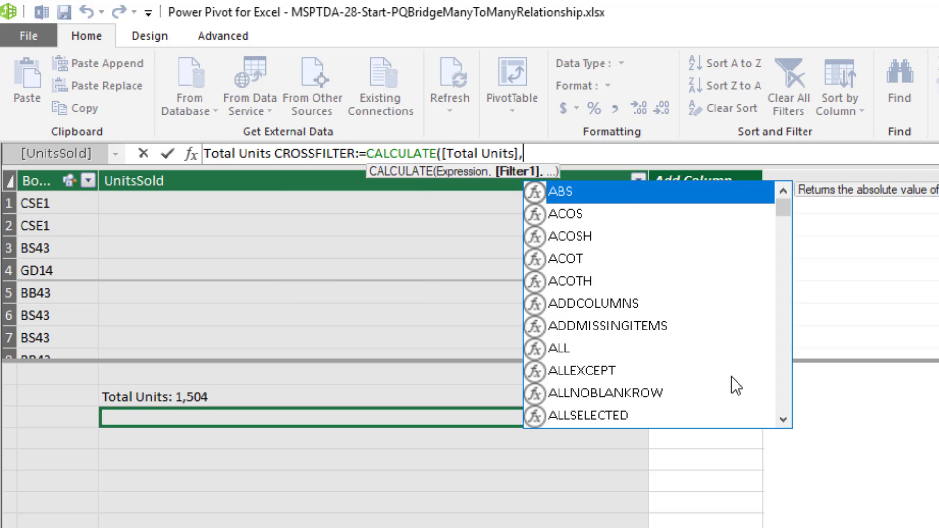
text(cr)
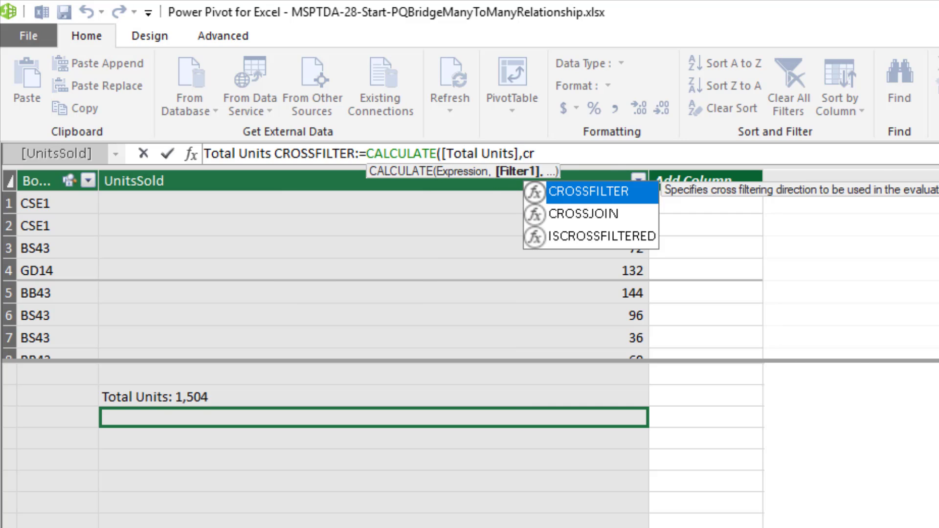
key(Tab)
Complete CROSSFILTER with BridgeBookIDAuthorID[BookID], dBooks[BookID], Both and commit Total Units CROSSFILTER
click(643, 223)
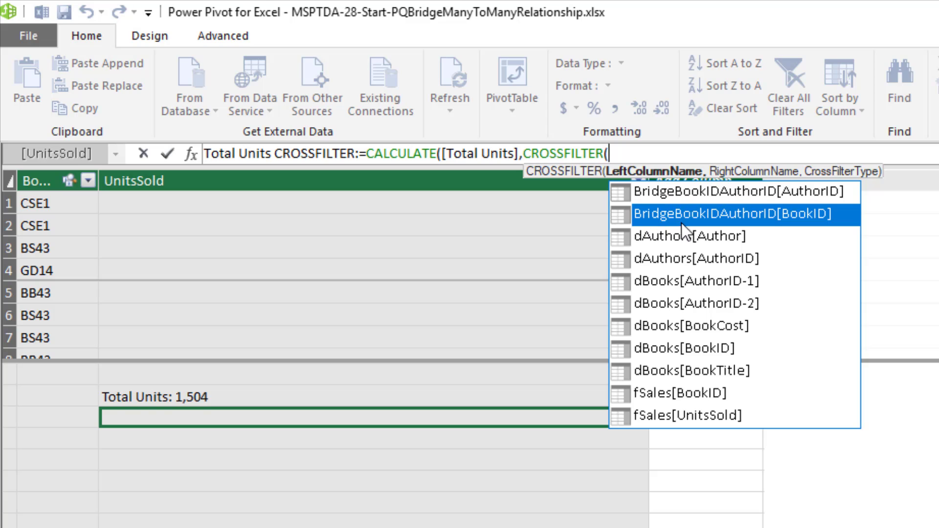
key(Tab)
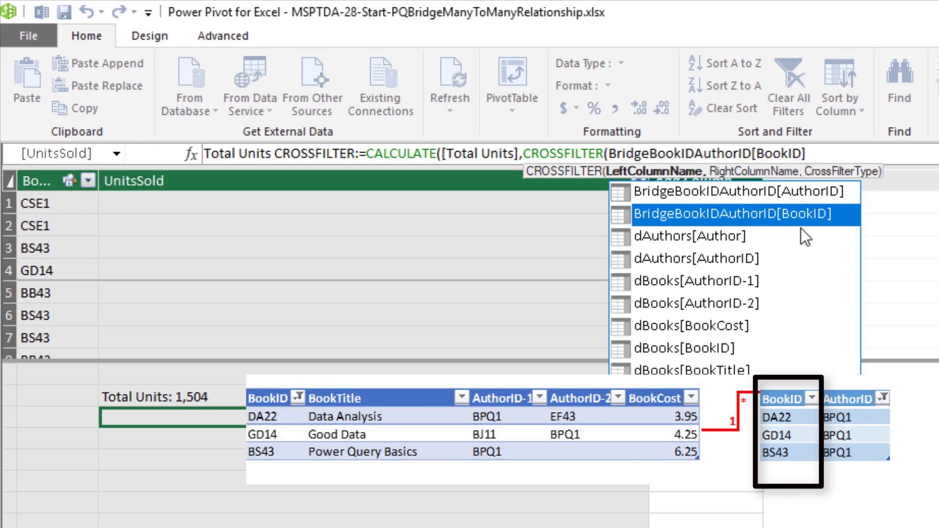
text(,)
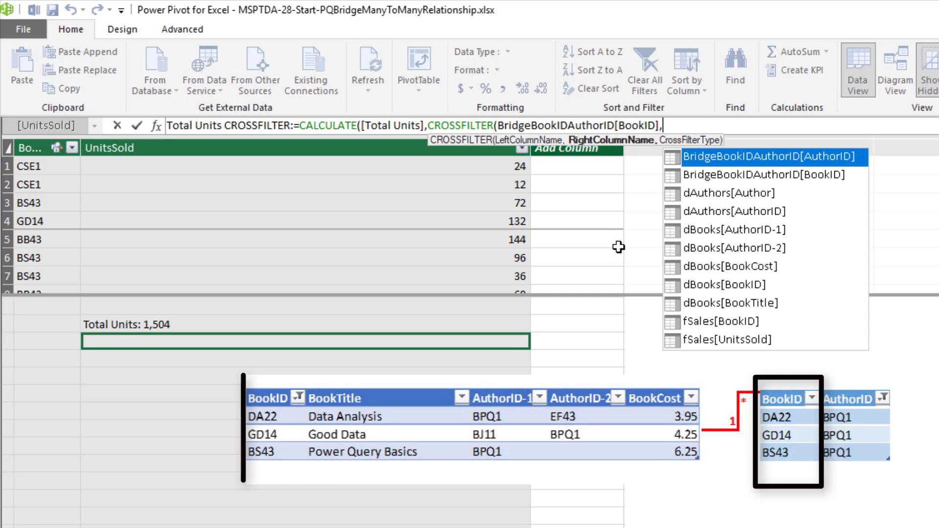
key(Down)
key(Down)
key(Down)
key(Down)
key(Down)
key(Down)
key(Down)
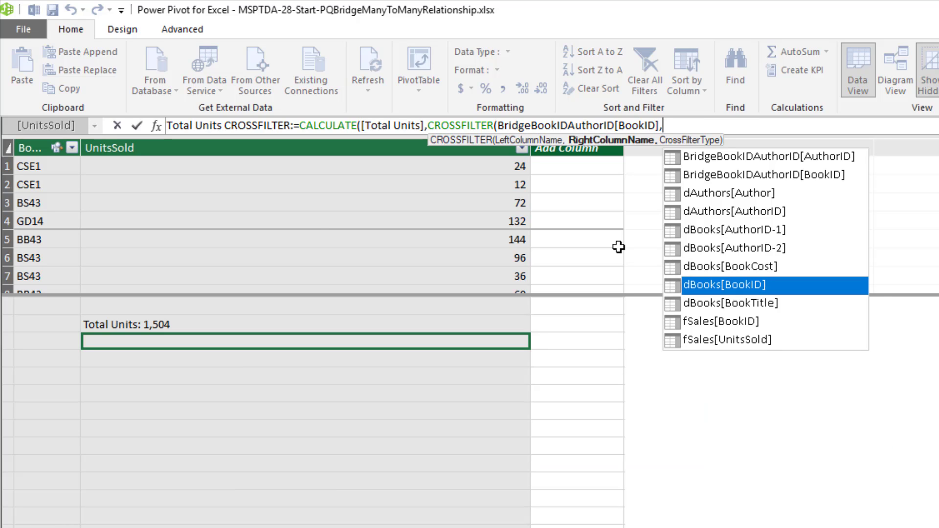
key(Tab)
text(,)
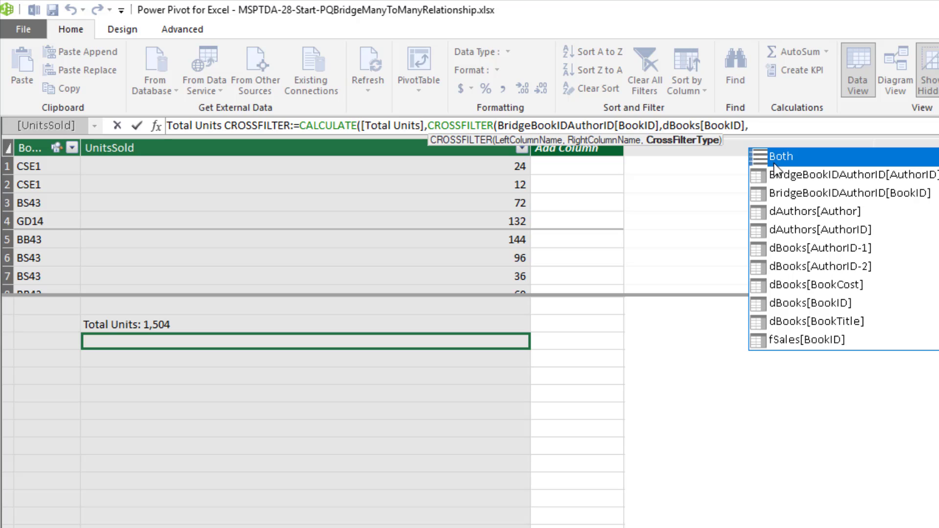
key(Tab)
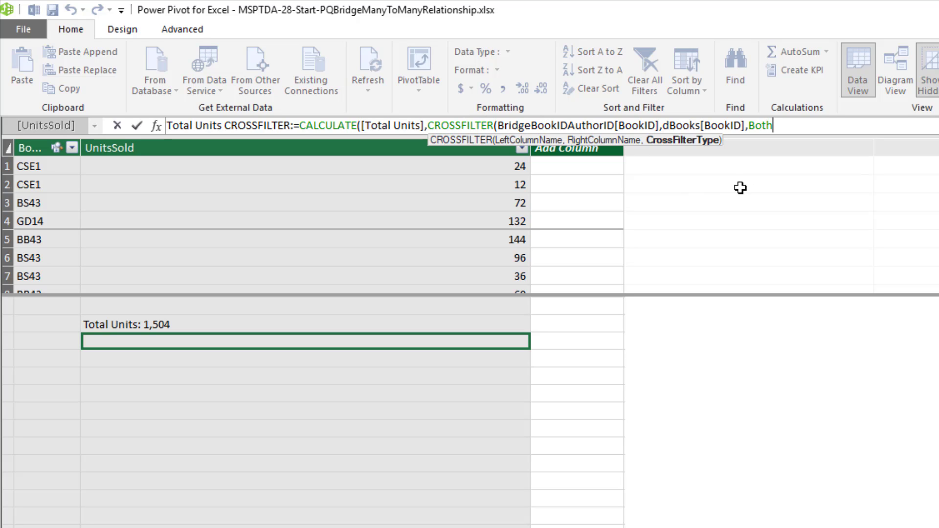
text())
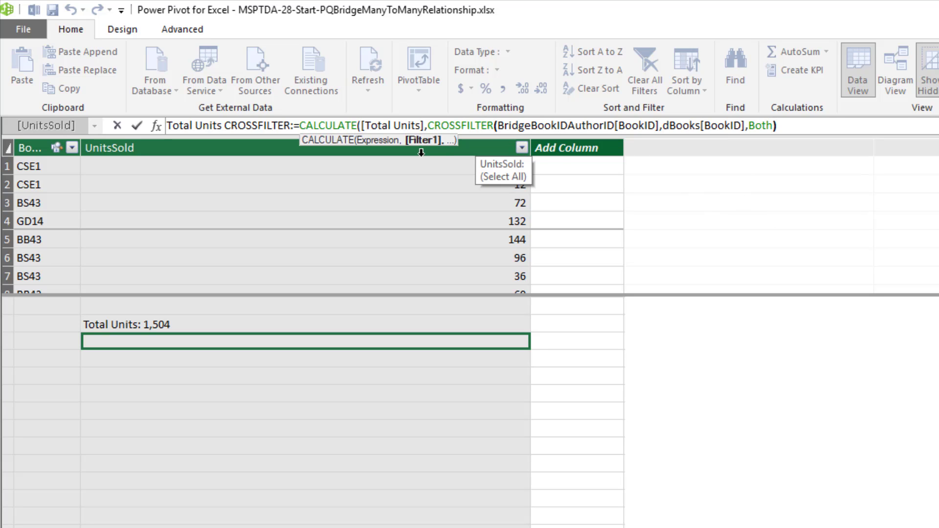
text())
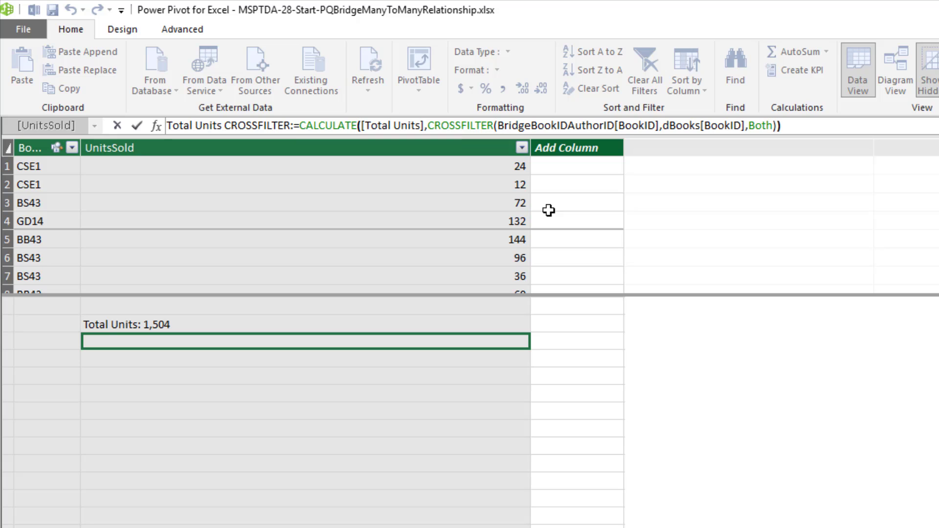
key(Return)
Remove the measure's decimal places and add Total Units CROSSFILTER to the Author pivot's values
click(541, 89)
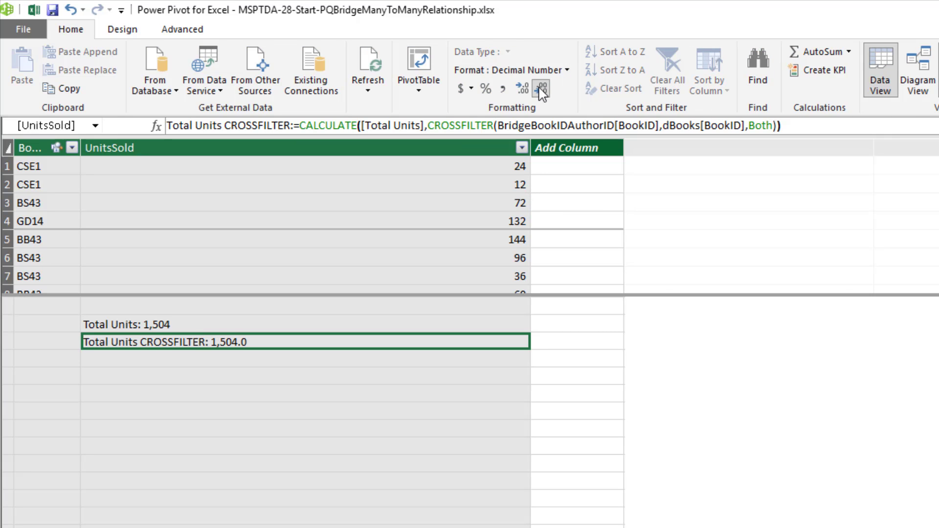
click(540, 89)
key(alt+Tab)
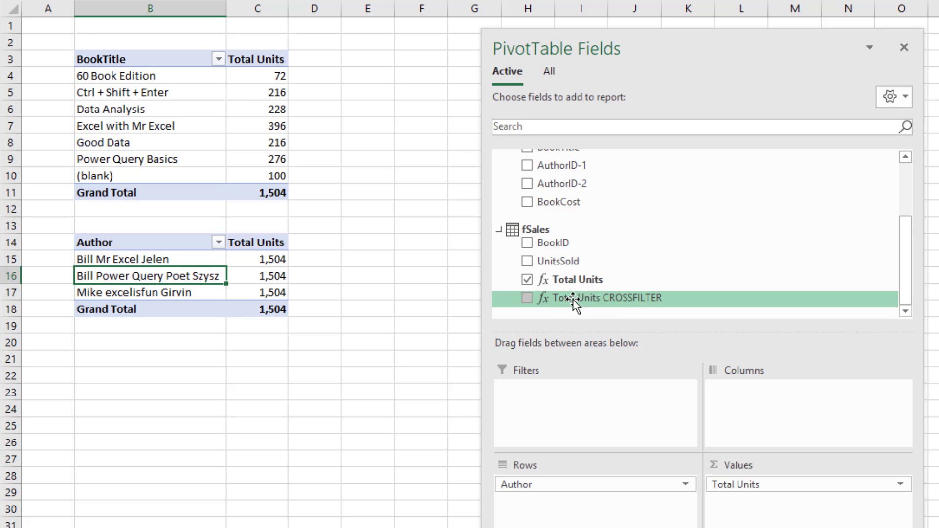
drag(571, 304, 782, 513)
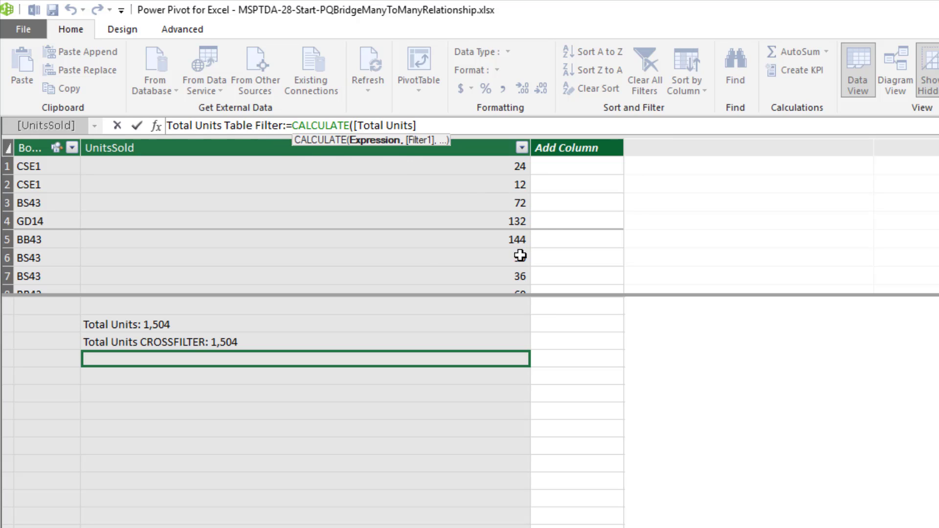
Insert the BridgeBookIDAuthorID table as CALCULATE's filter in the Total Units Table Filter formula
text(,)
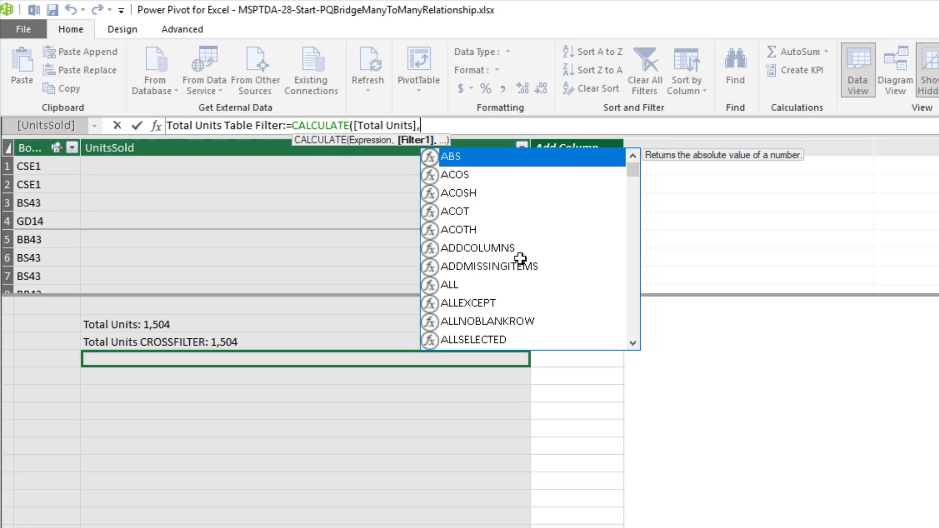
text(b)
key(Down)
key(Down)
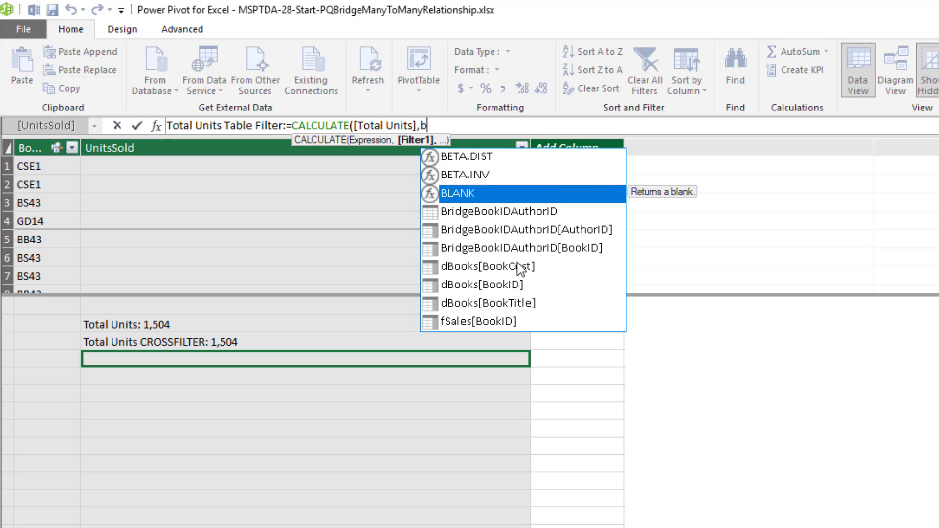
key(Down)
key(Tab)
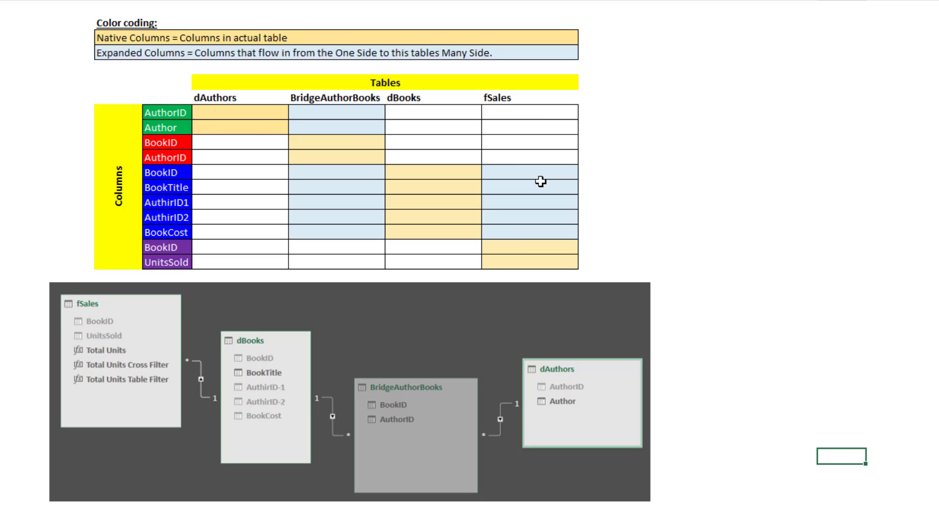
Add Total Units Table Filter to the Author PivotTable's values, giving a 1,404 grand total
key(alt+Tab)
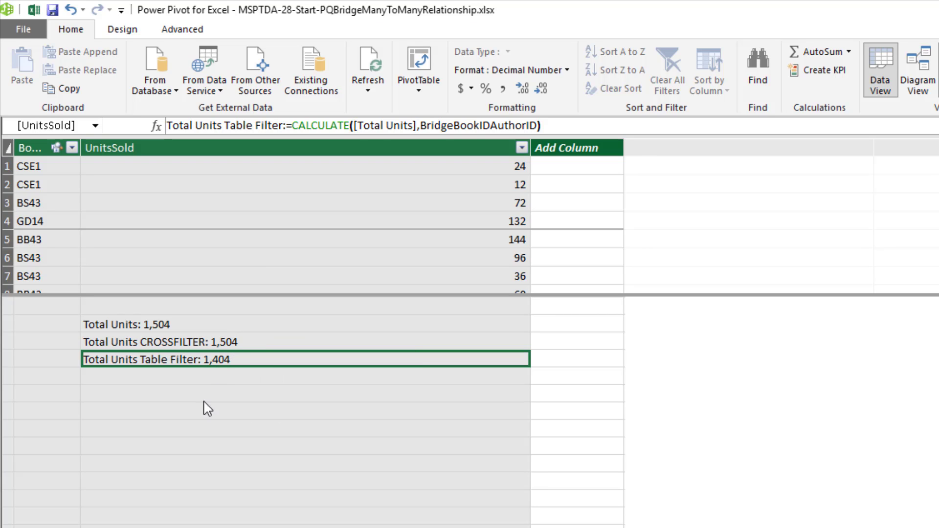
key(alt+Tab)
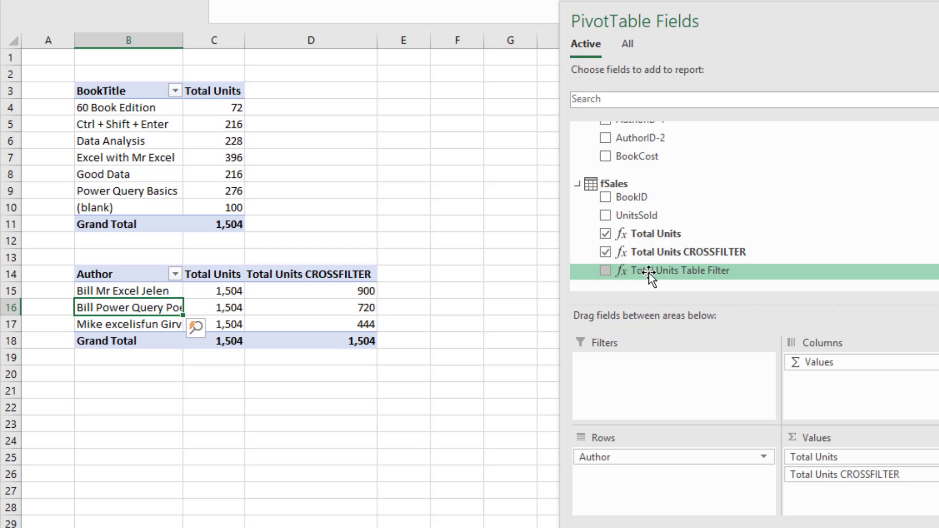
drag(646, 269, 836, 462)
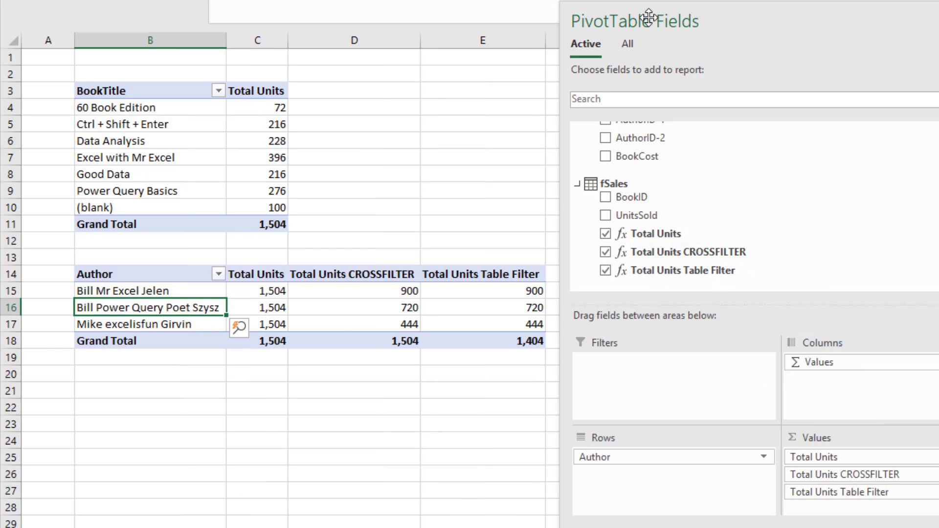
drag(631, 21, 706, 19)
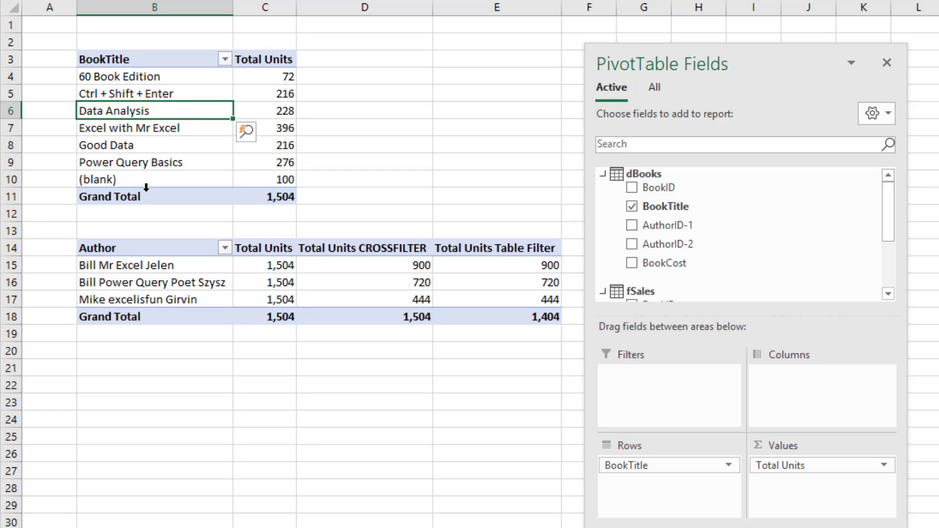
key(ctrl+Page_Up)
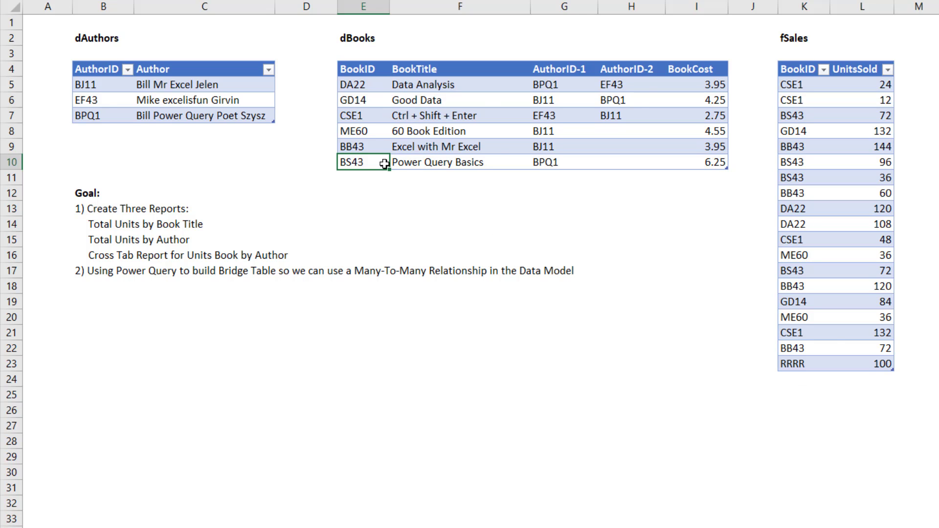
key(ctrl+Page_Down)
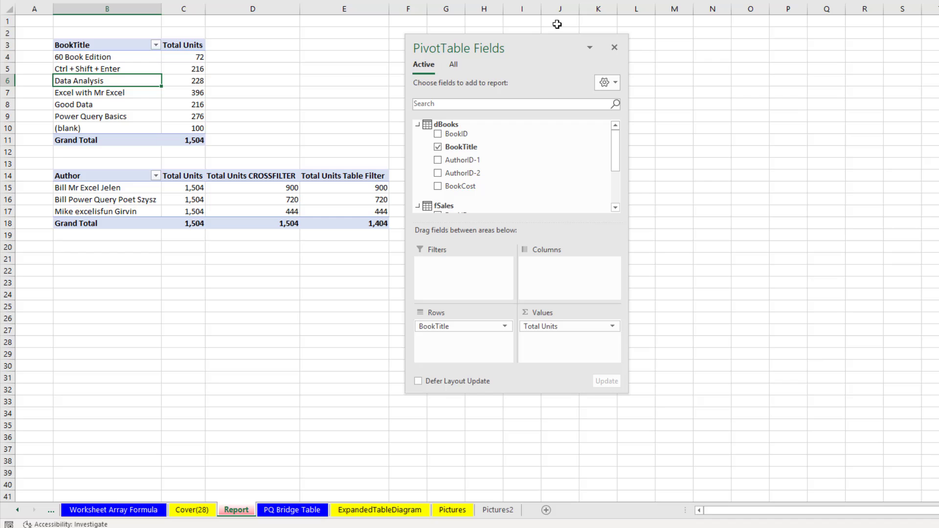
Create a new Data Model PivotTable at cell G3
drag(526, 45, 904, 49)
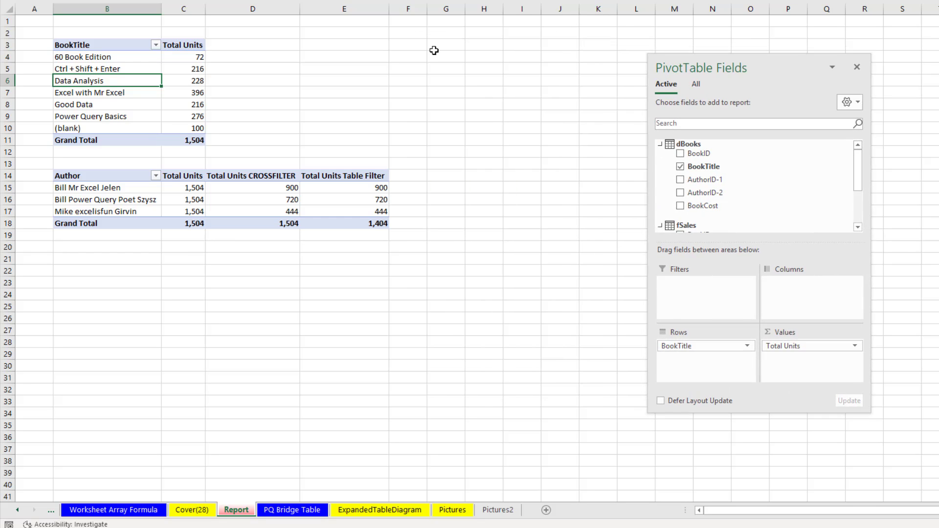
click(434, 50)
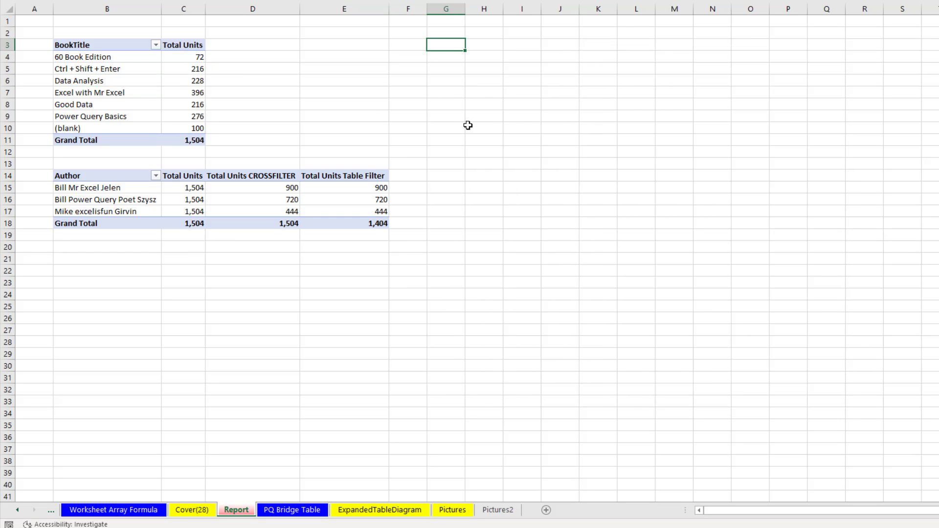
key(alt+n)
key(v)
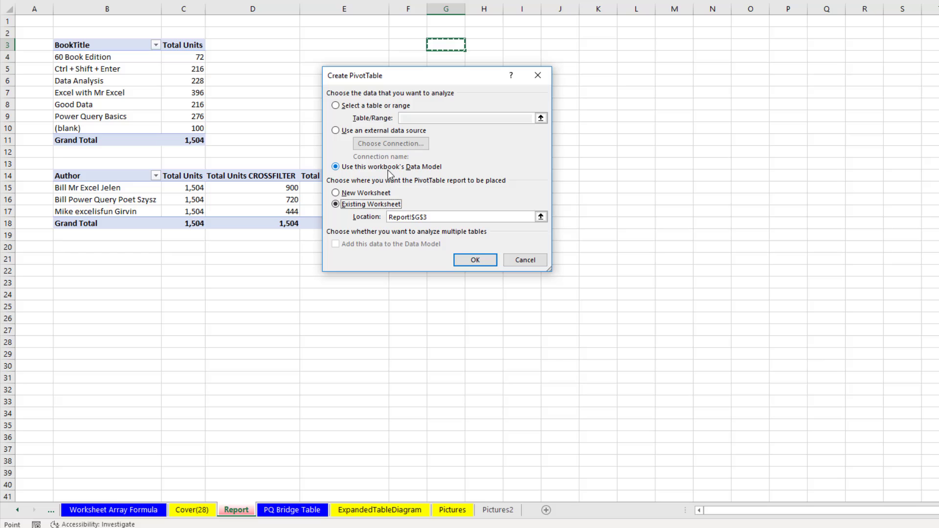
click(477, 261)
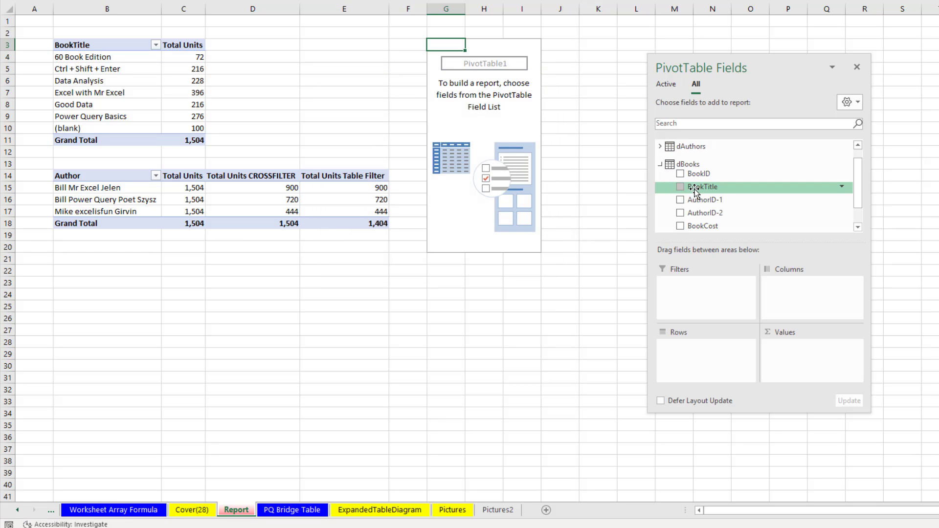
Put BookTitle in rows, Author in columns and Total Units Table Filter in values
drag(695, 190, 694, 360)
click(659, 162)
drag(698, 184, 781, 287)
scroll(740, 205, down, 5)
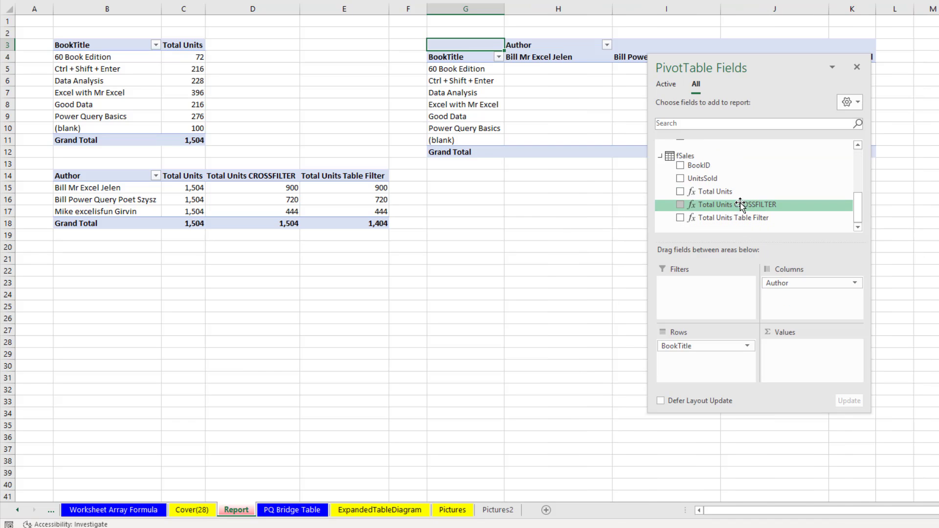
drag(712, 217, 798, 363)
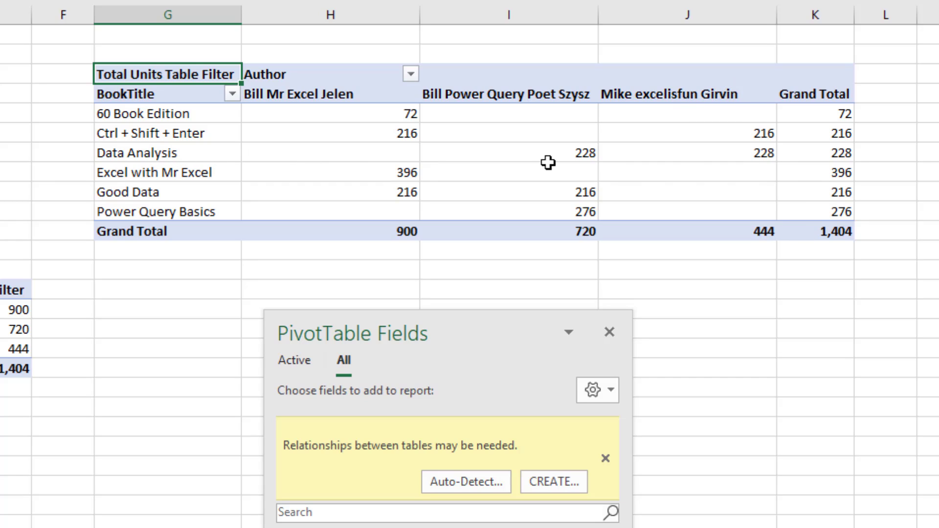
Inspect the Data Analysis units for each author and its 228 grand total
click(460, 157)
click(655, 147)
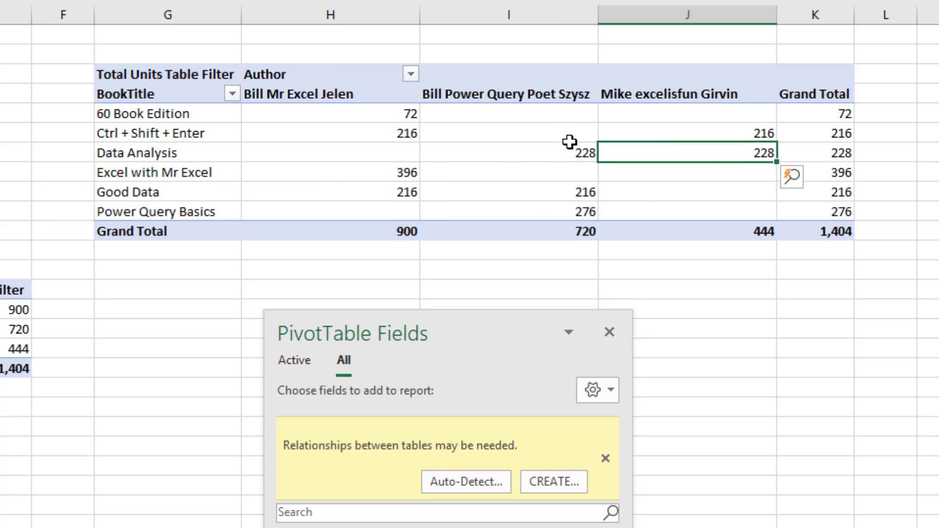
click(818, 160)
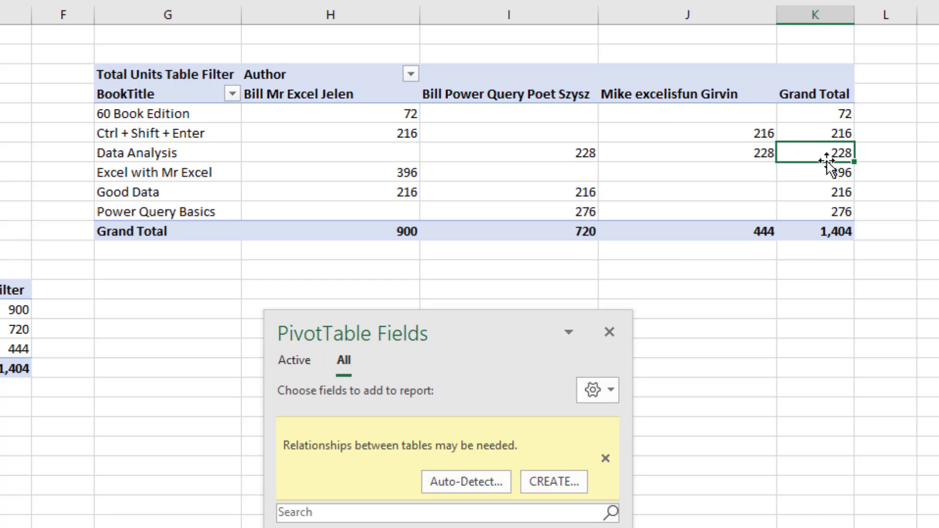